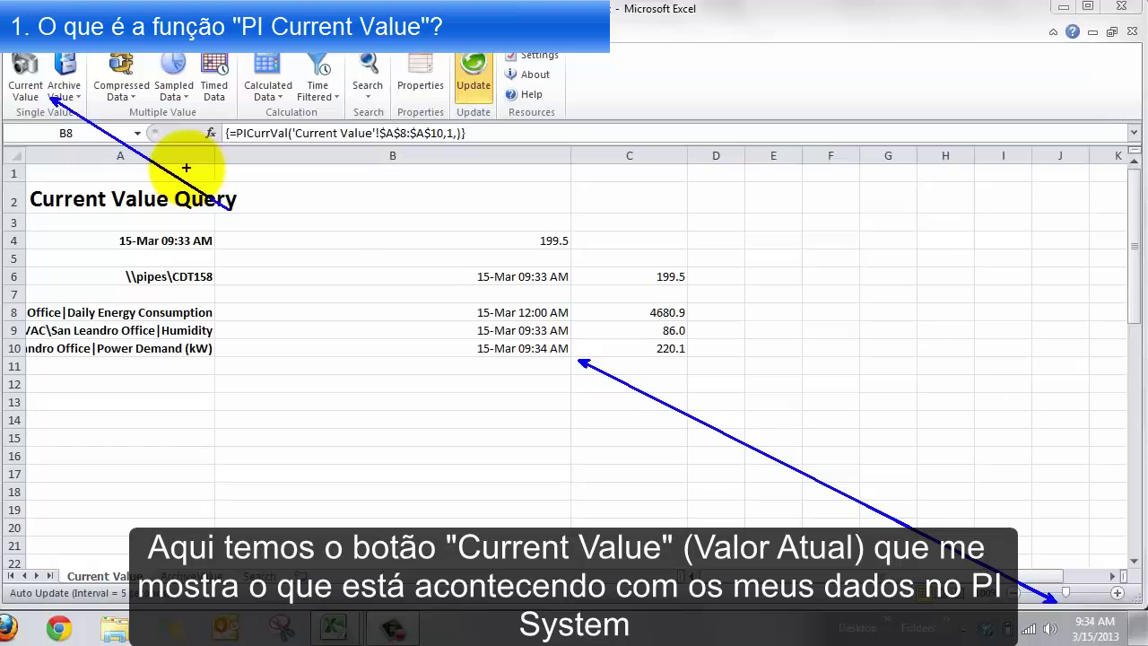
- Select the old PI Current Value results spanning rows 4 to 11
drag(334, 200, 745, 391)
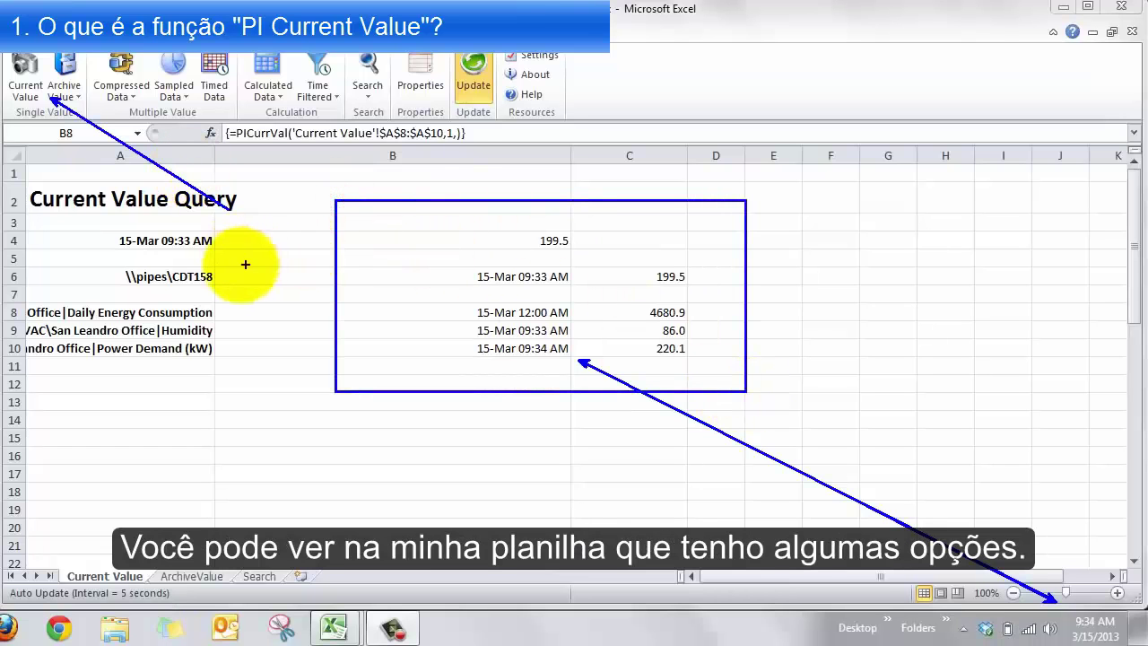
drag(359, 185, 230, 265)
drag(230, 311, 403, 231)
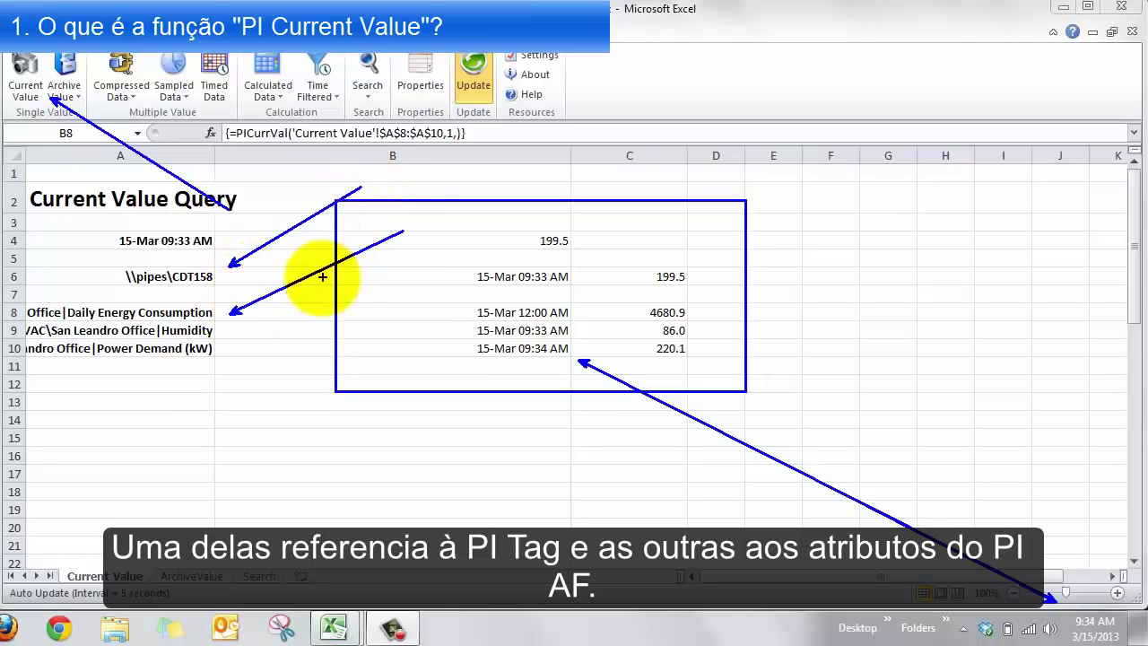
key(Escape)
- Delete the old results in rows 4–11 and start a new Current Value query outputting to A4
drag(139, 240, 572, 363)
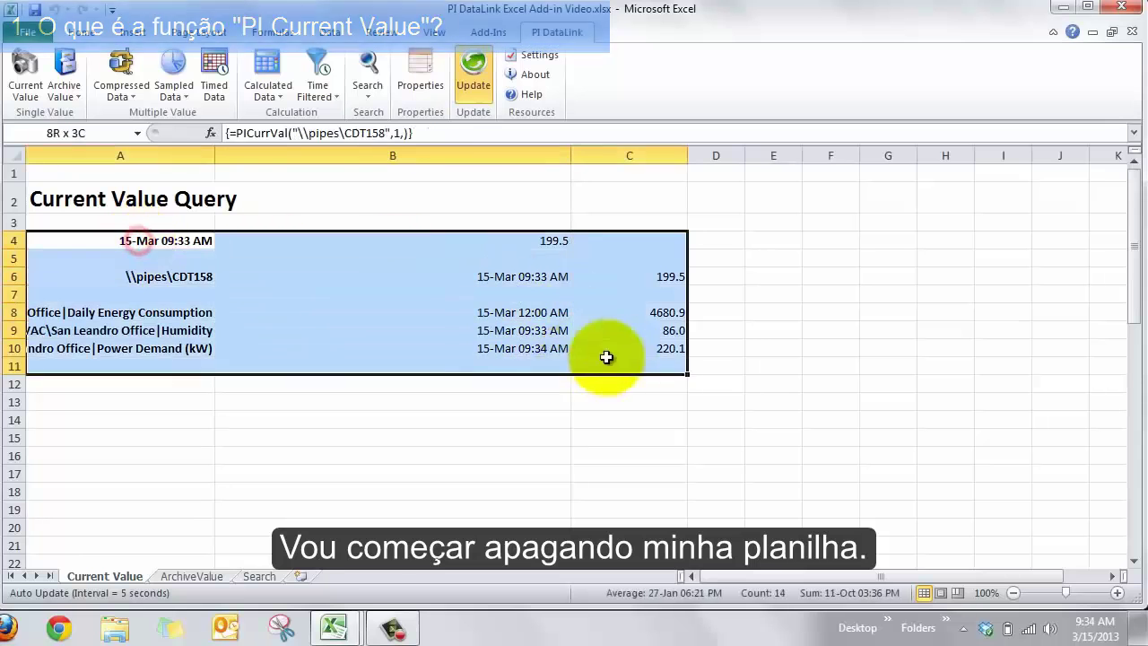
key(Delete)
click(307, 300)
click(162, 239)
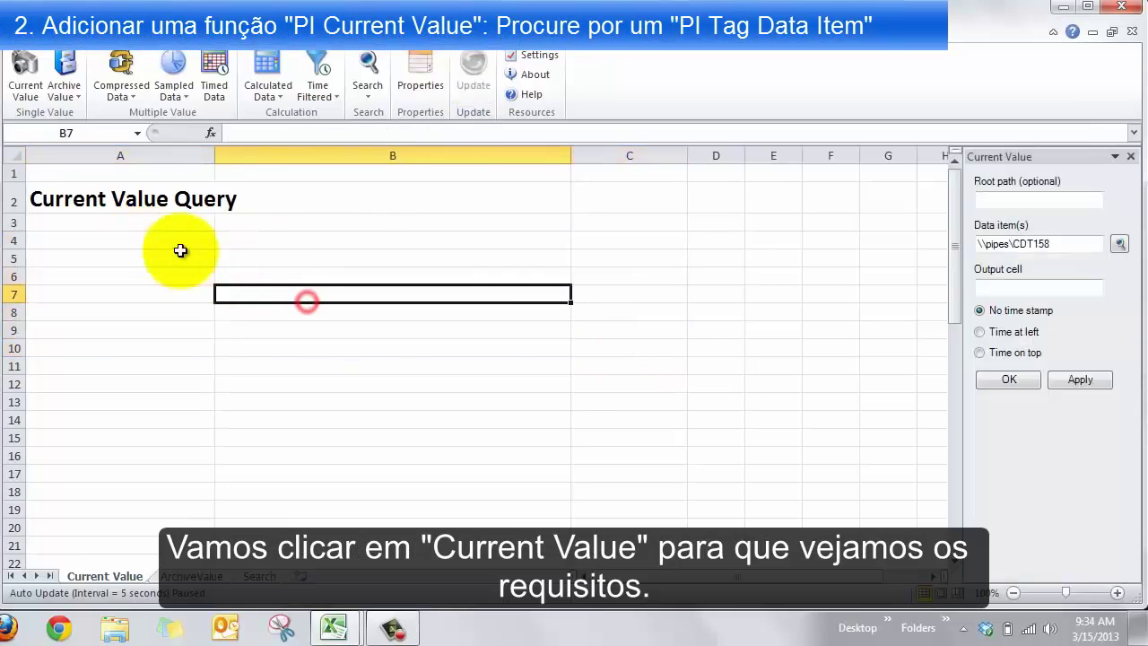
click(27, 74)
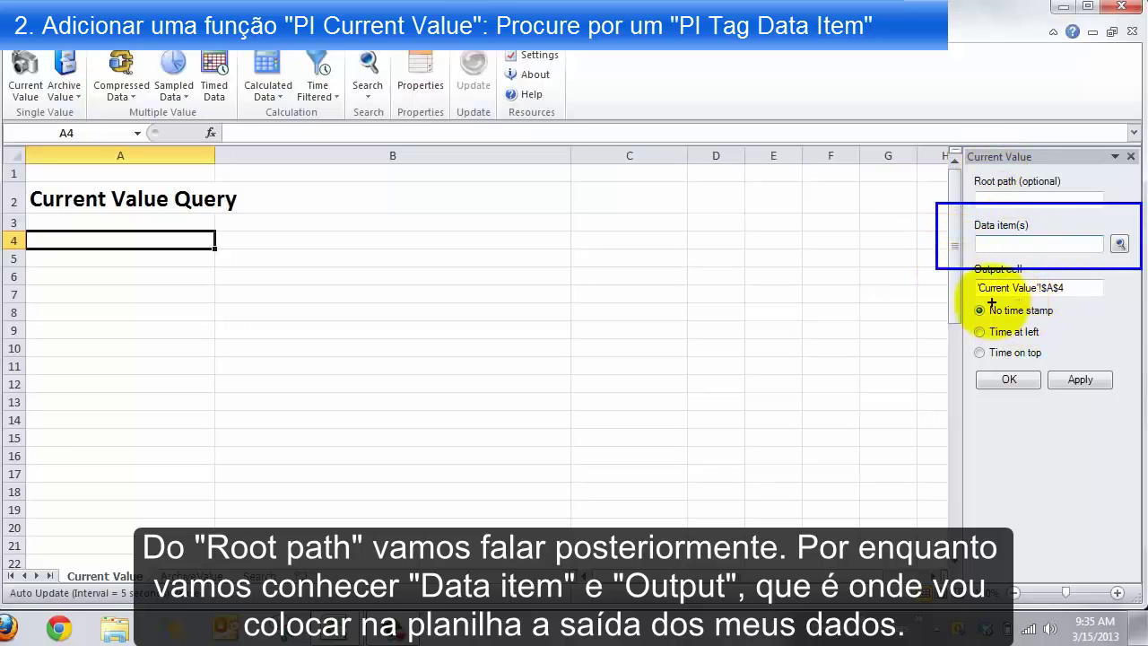
click(1012, 248)
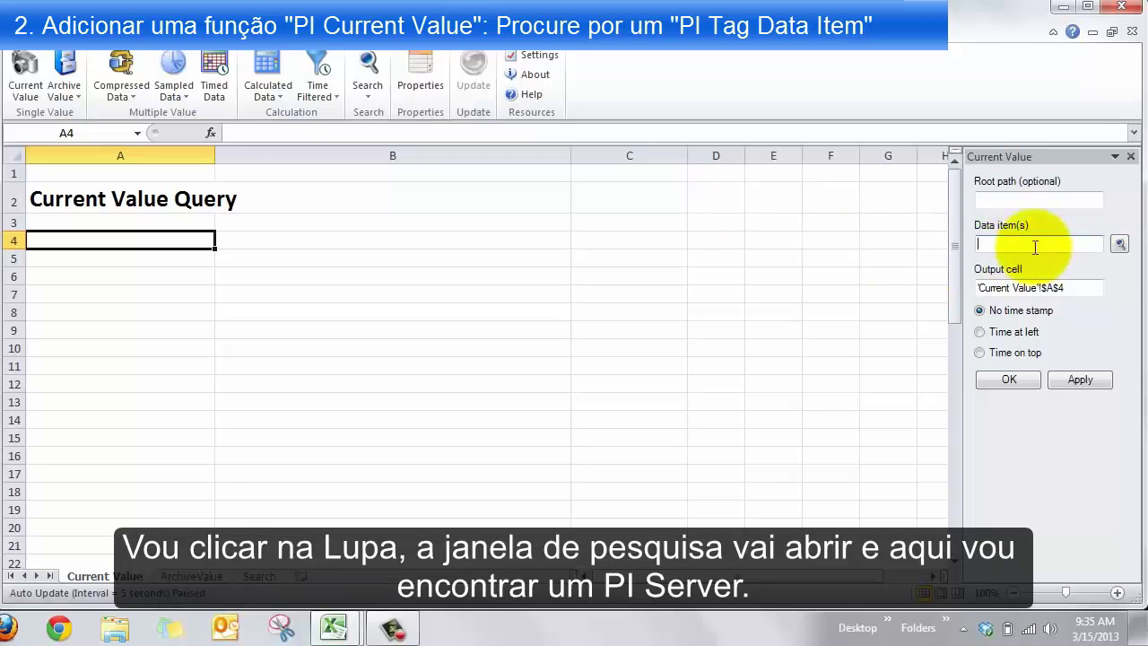
- Choose \\pipes\CDT158 as the data item through a tag search on the pipes server
click(1119, 245)
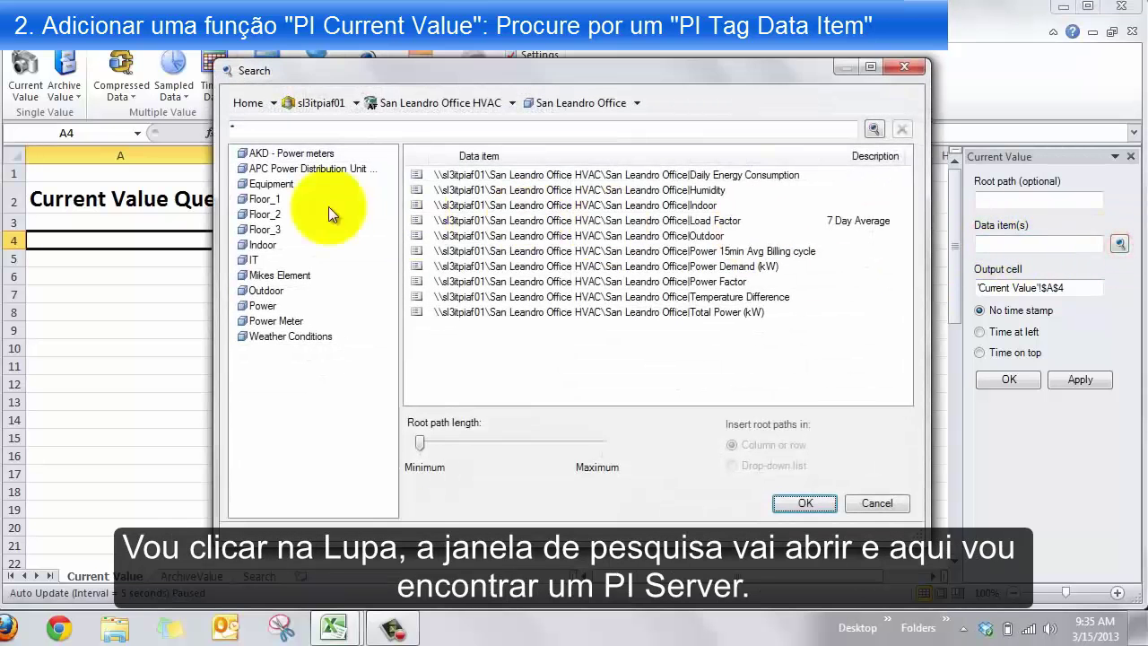
click(302, 102)
click(249, 103)
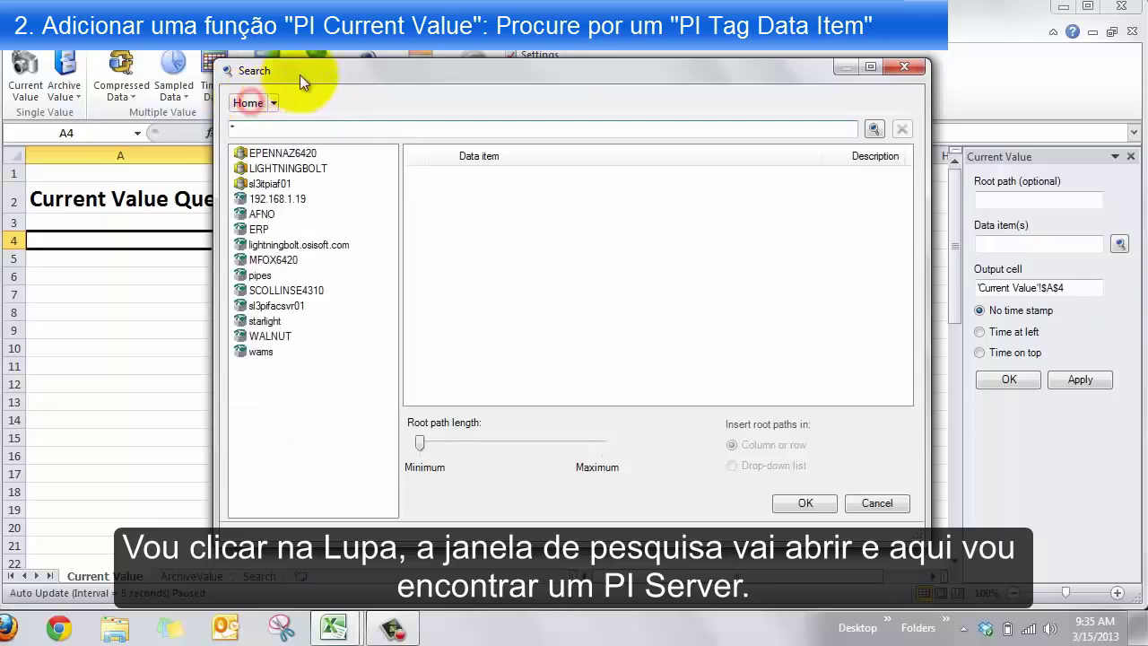
click(240, 278)
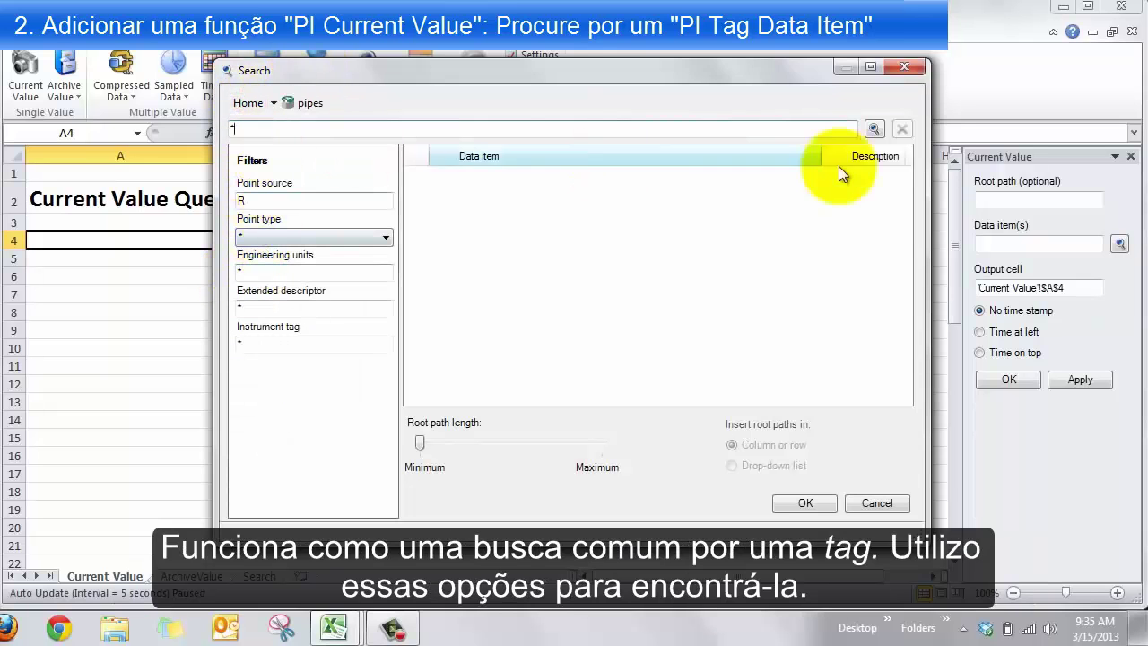
click(873, 128)
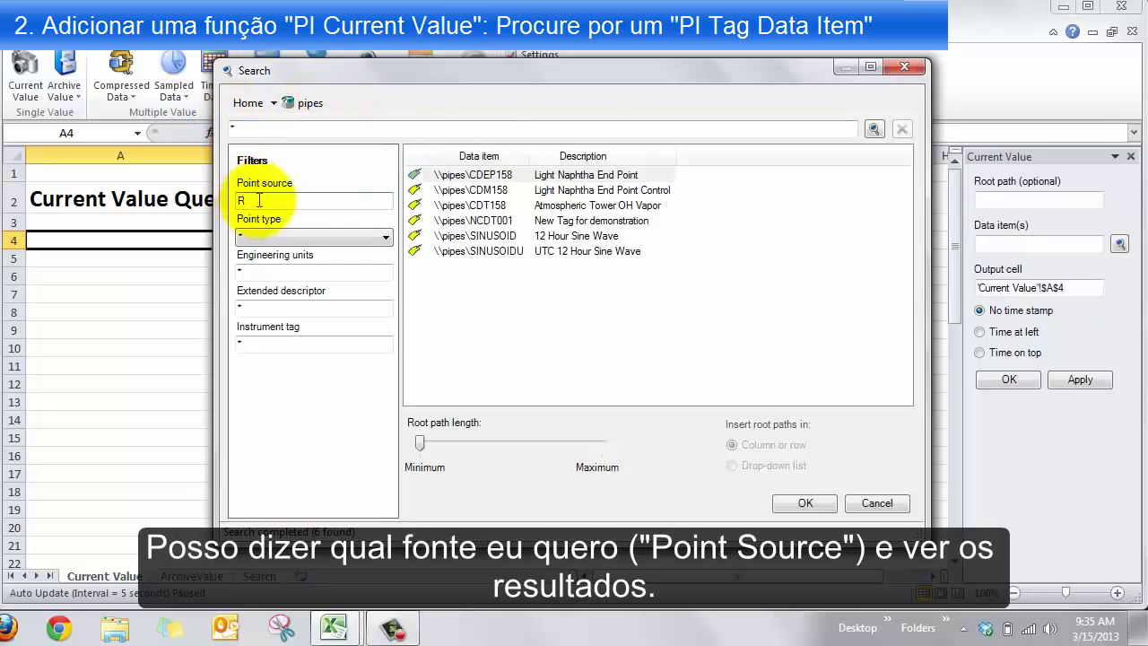
click(471, 206)
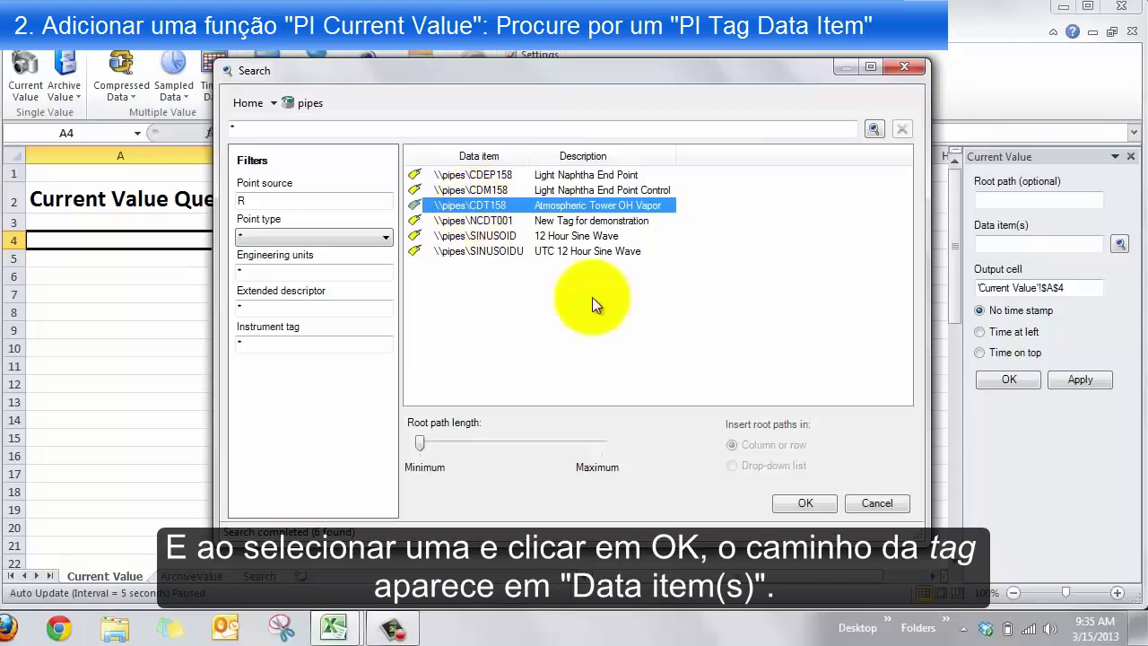
click(790, 501)
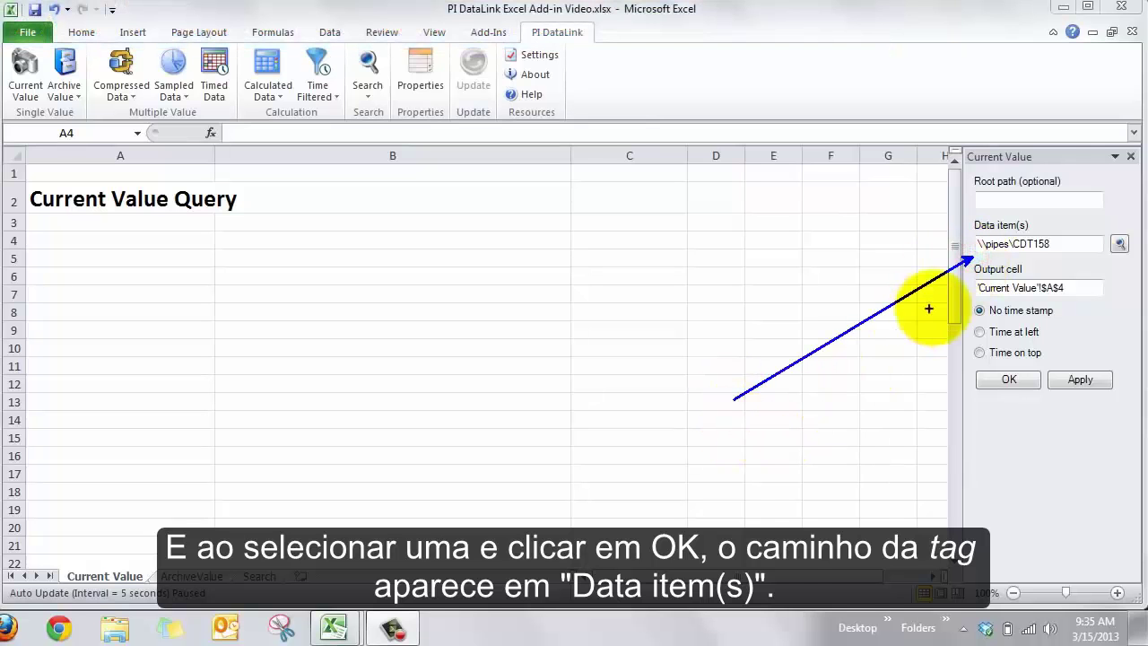
- Write CDT158's current value to B4 with its timestamp at left, showing 198.4
click(1069, 288)
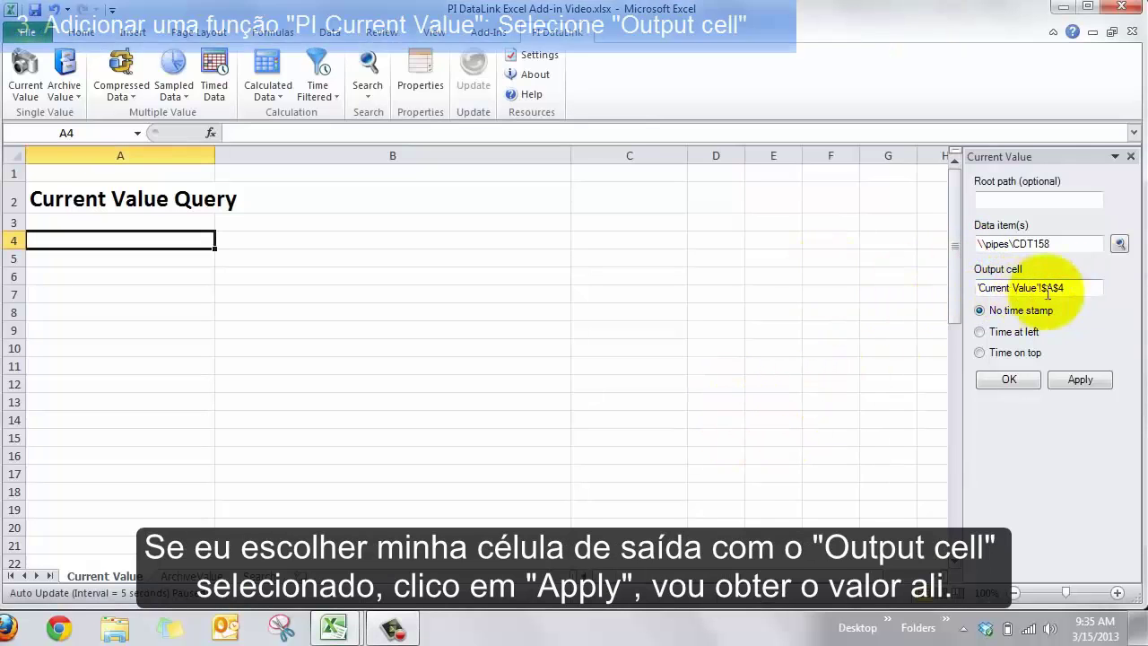
click(361, 239)
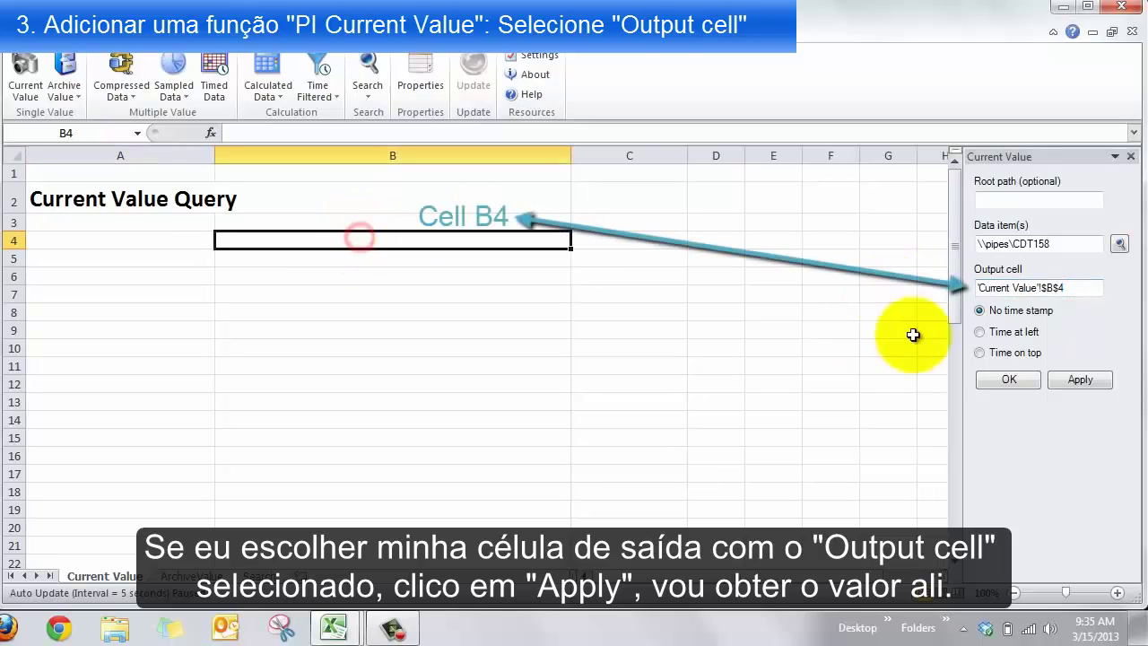
click(1070, 377)
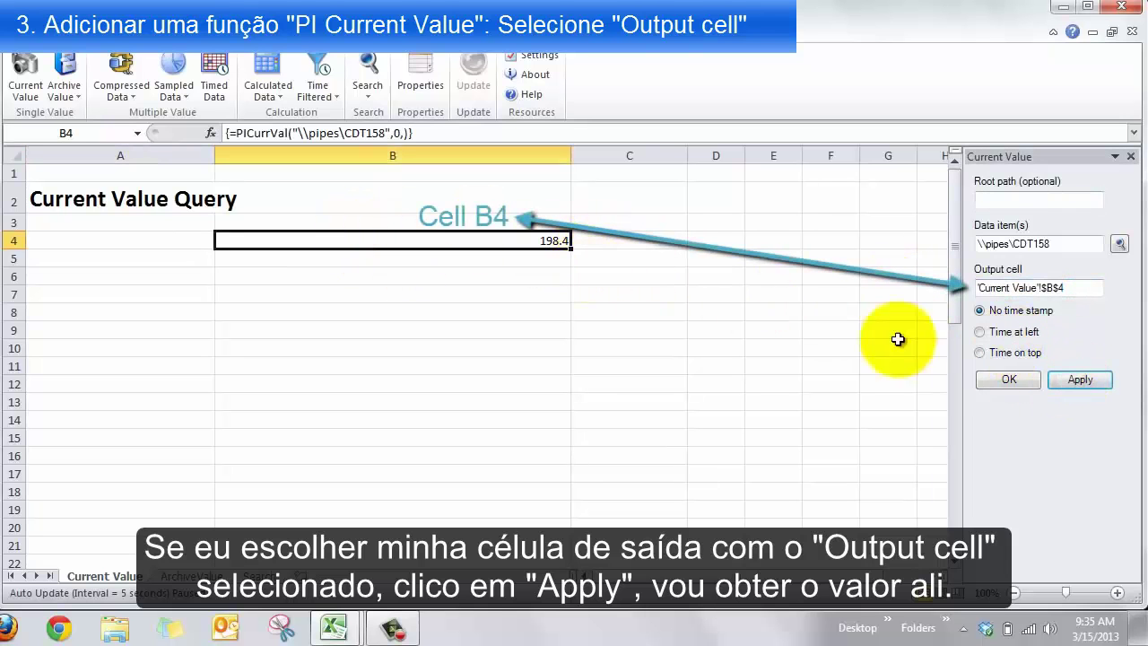
click(979, 332)
click(1069, 377)
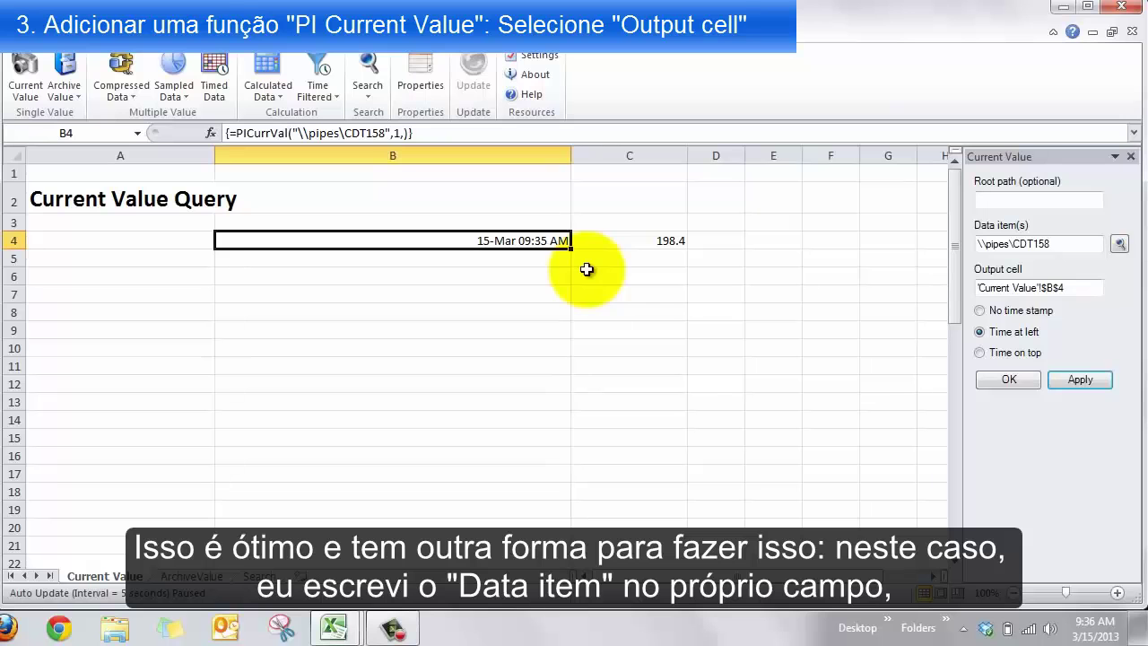
click(102, 278)
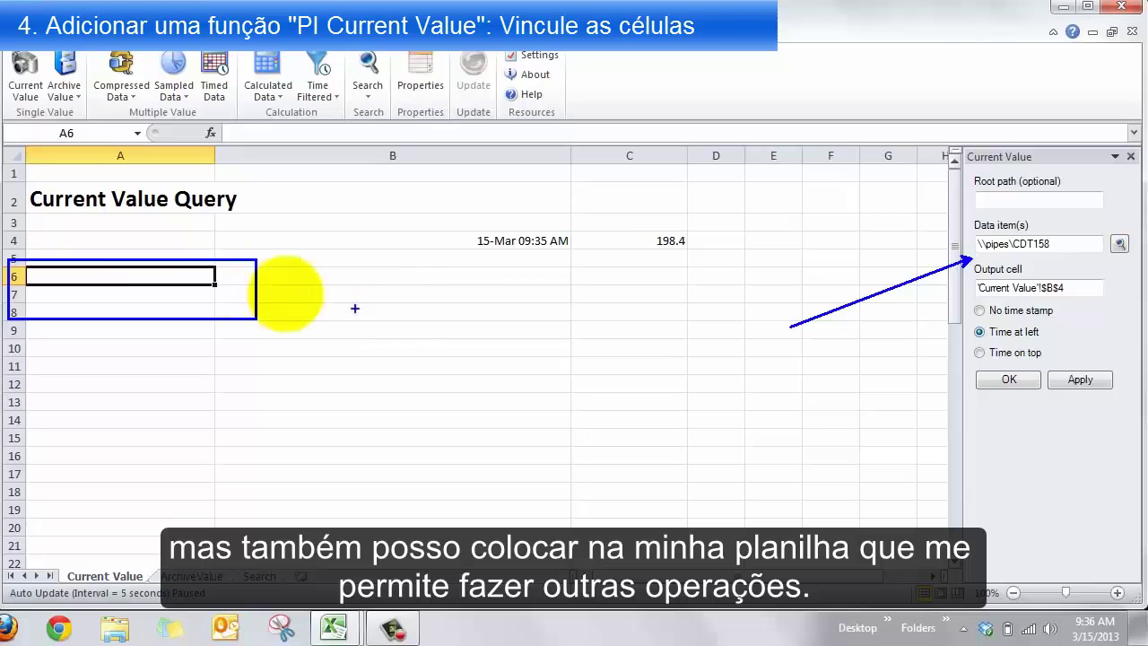
- Insert the tag paths \\pipes\CDM158 and \\pipes\CDT158 into A6:A7 from the PI search
click(93, 292)
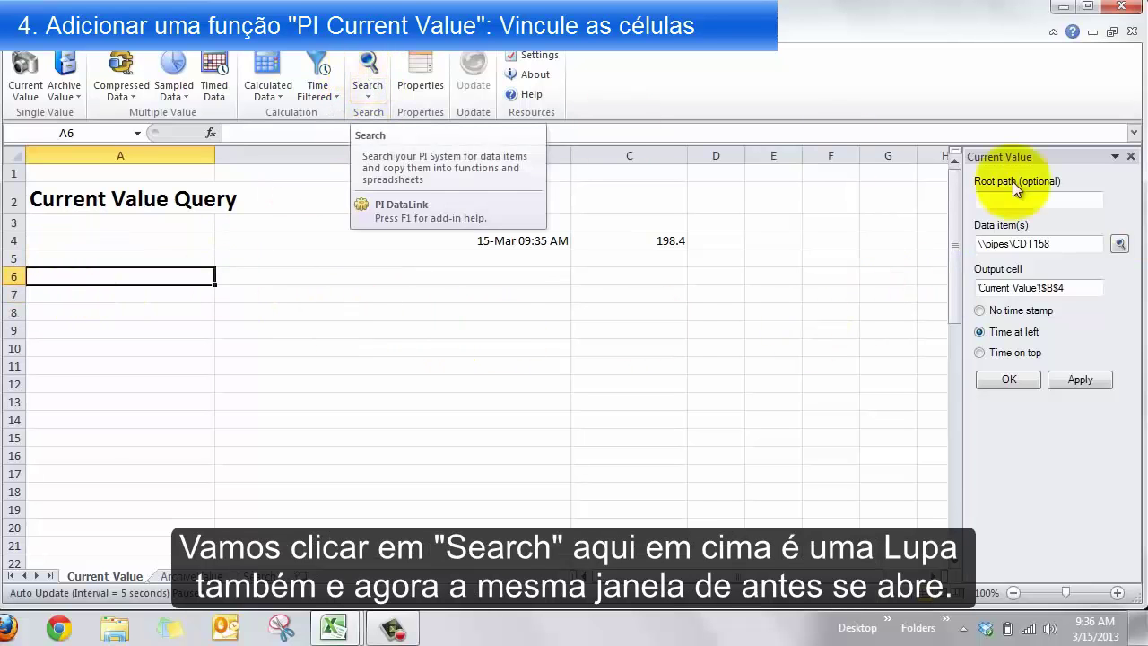
click(367, 66)
drag(503, 76, 447, 55)
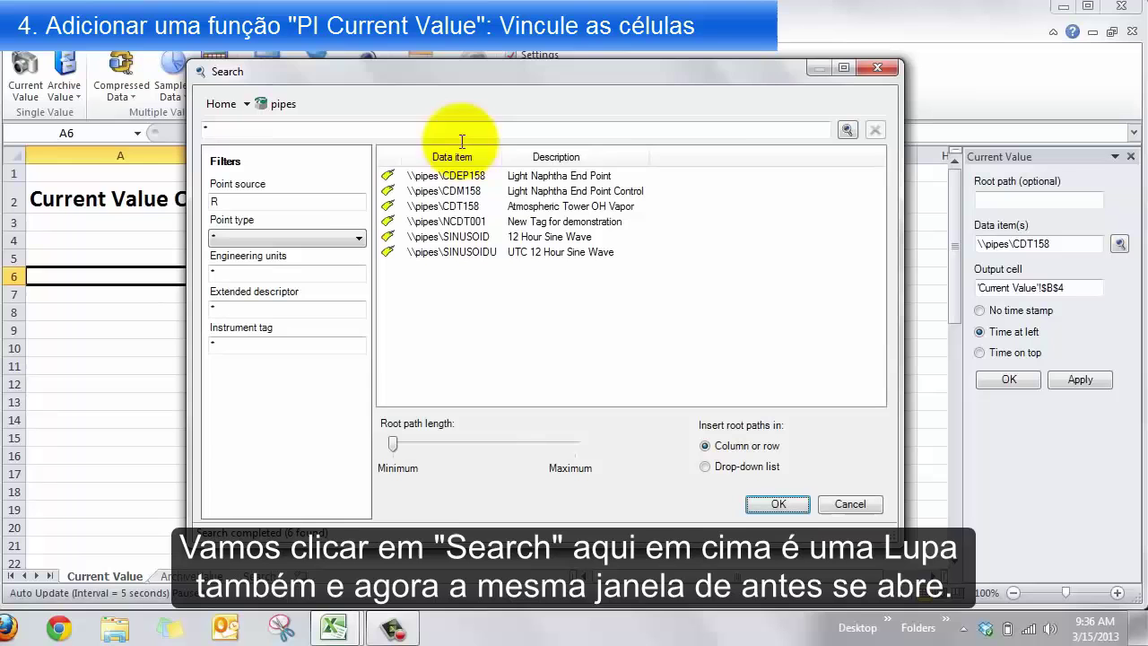
click(460, 205)
ctrl+click(462, 191)
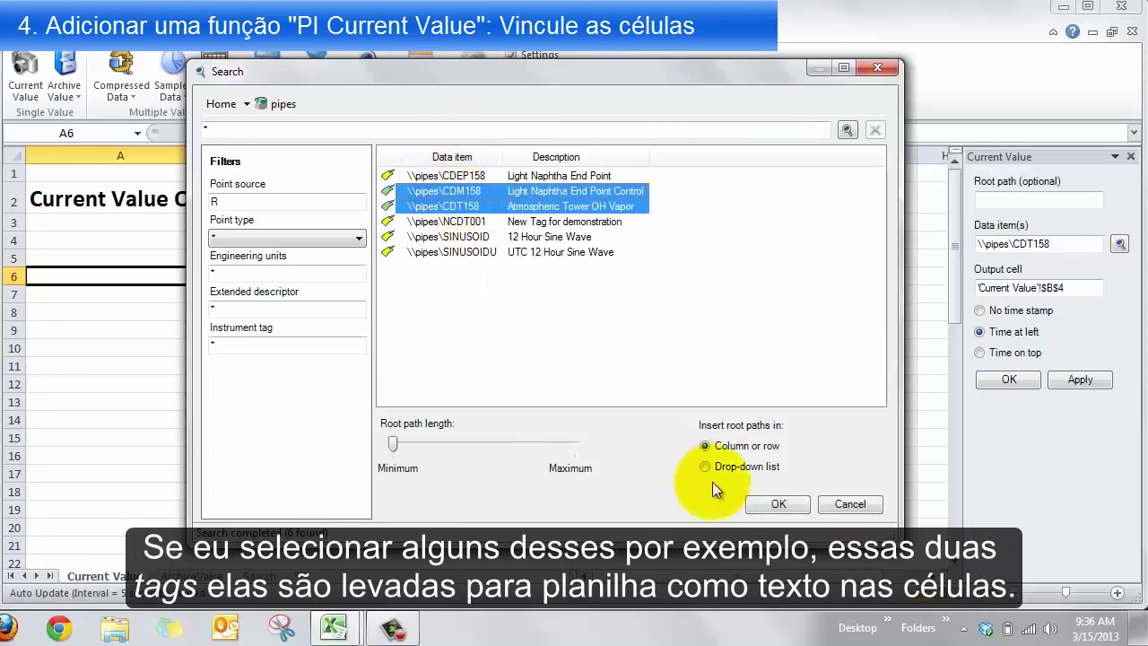
click(776, 505)
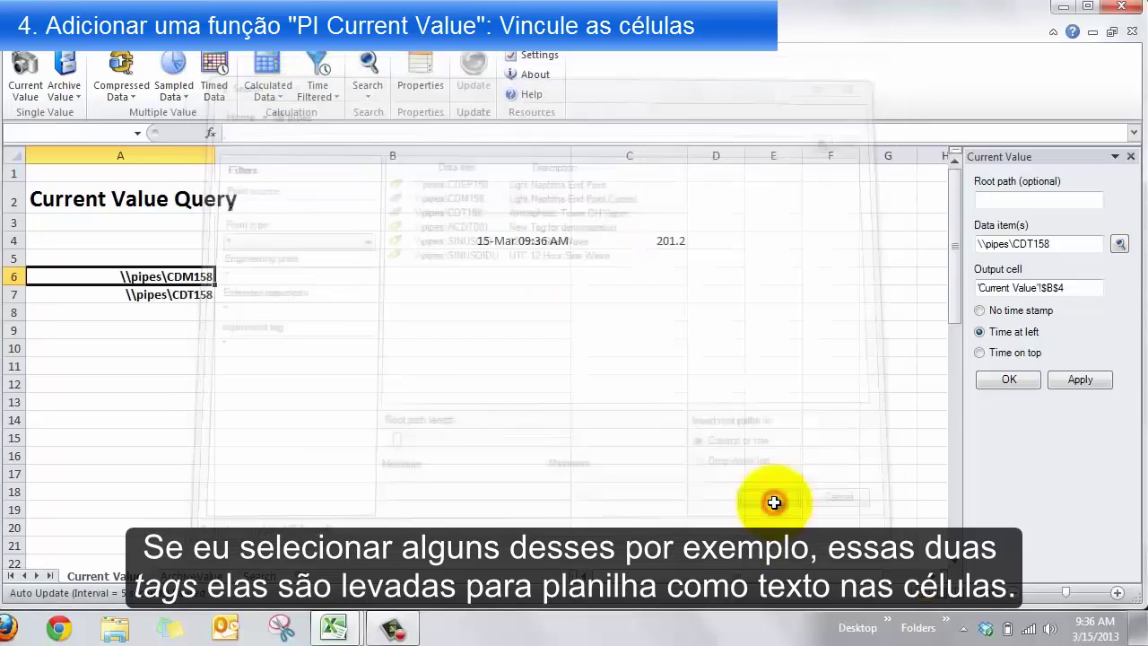
- Start a fresh Current Value query with B6 as the output cell
click(168, 312)
click(167, 292)
click(167, 310)
click(306, 276)
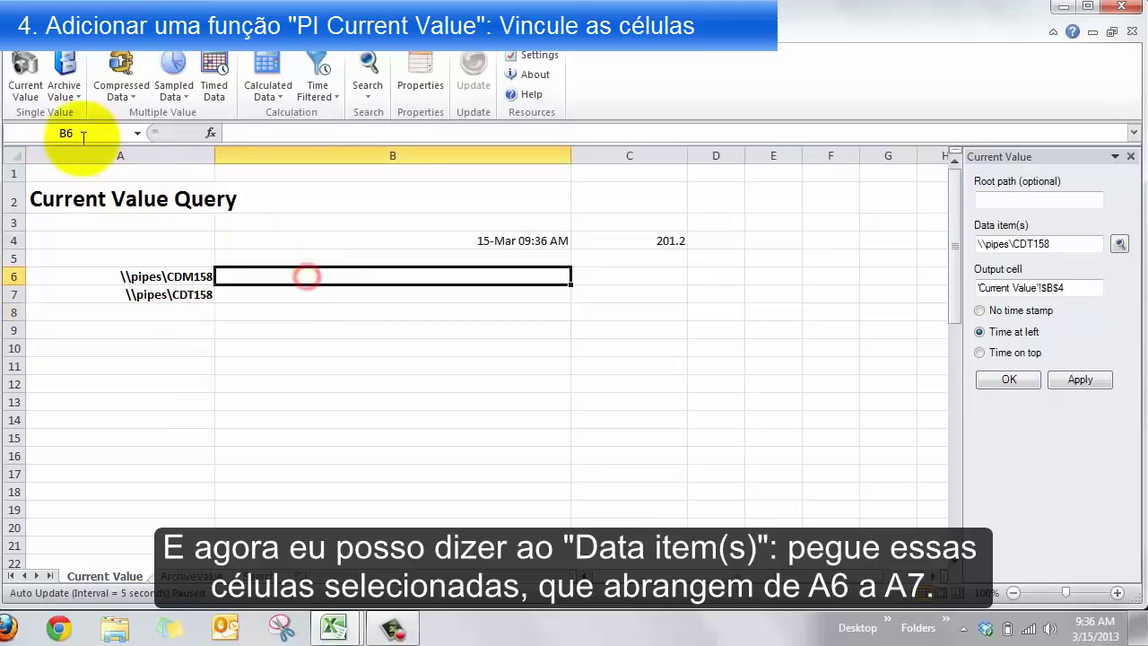
click(25, 76)
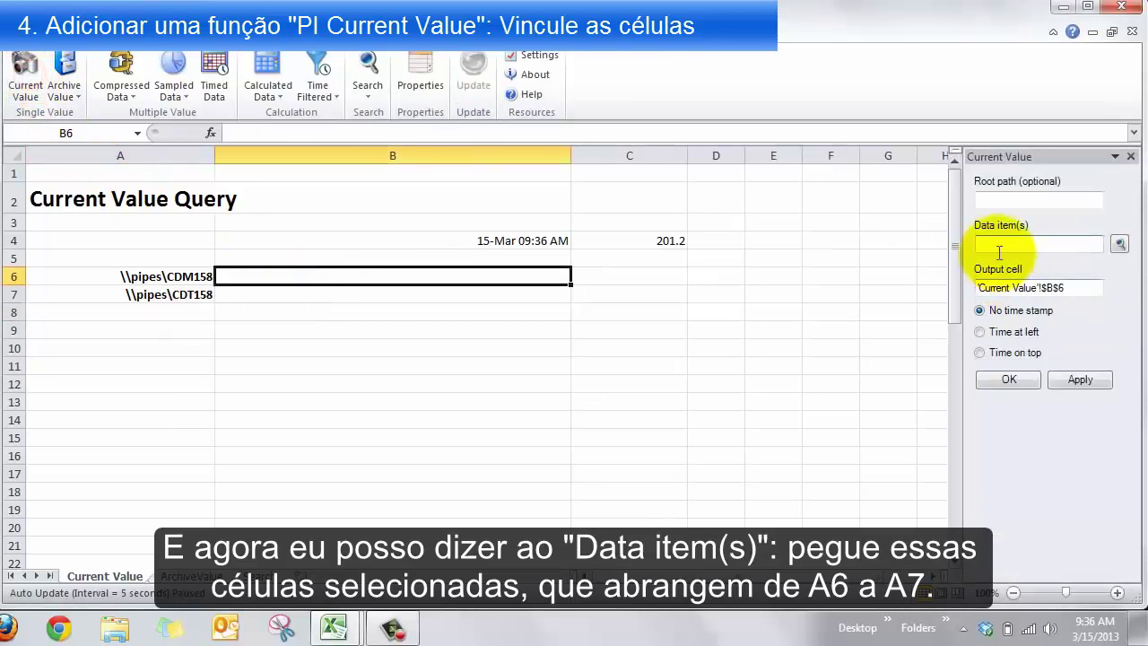
- Query the tags in A6:A7 with each timestamp shown left of its value
drag(170, 276, 173, 294)
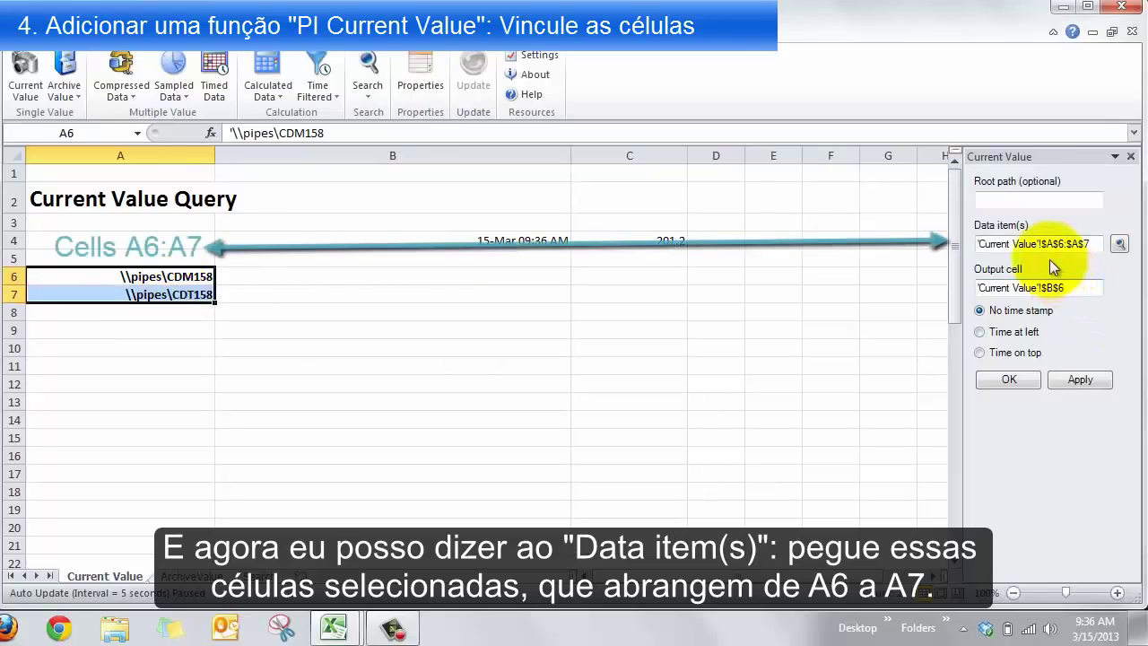
click(185, 277)
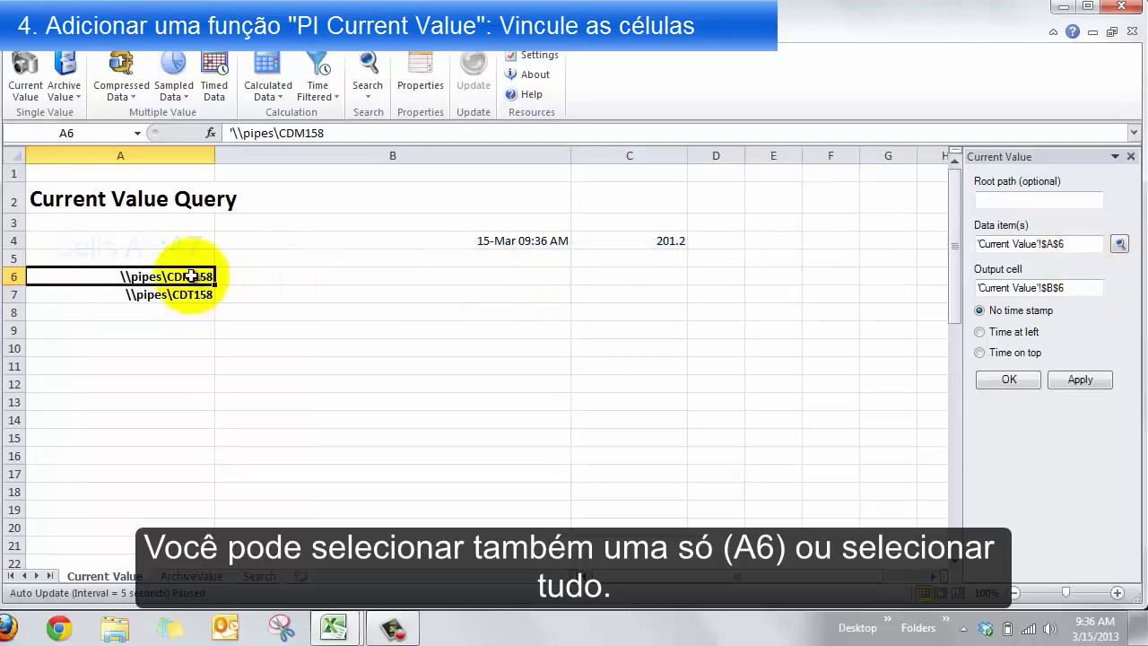
drag(191, 276, 197, 294)
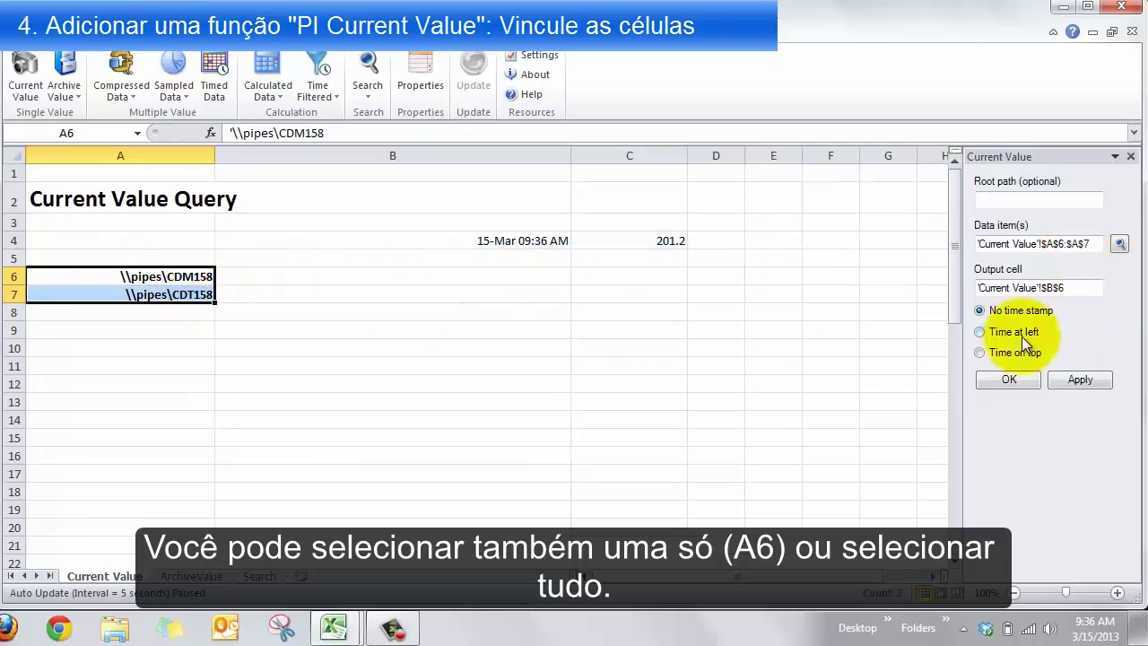
click(1074, 377)
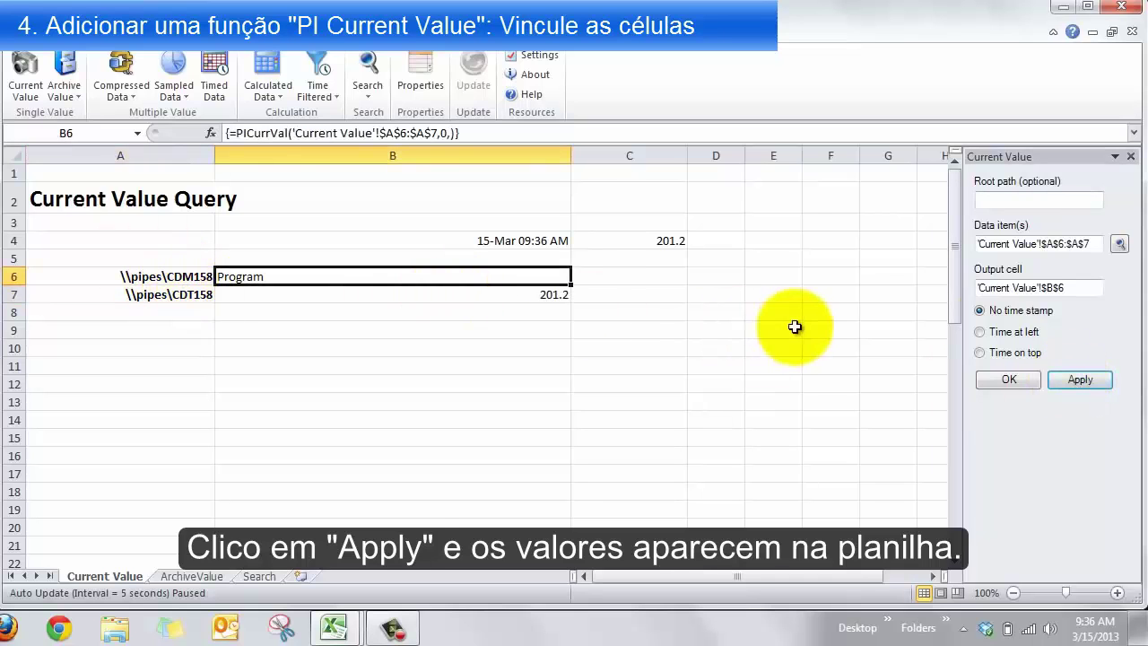
click(1007, 333)
click(1074, 379)
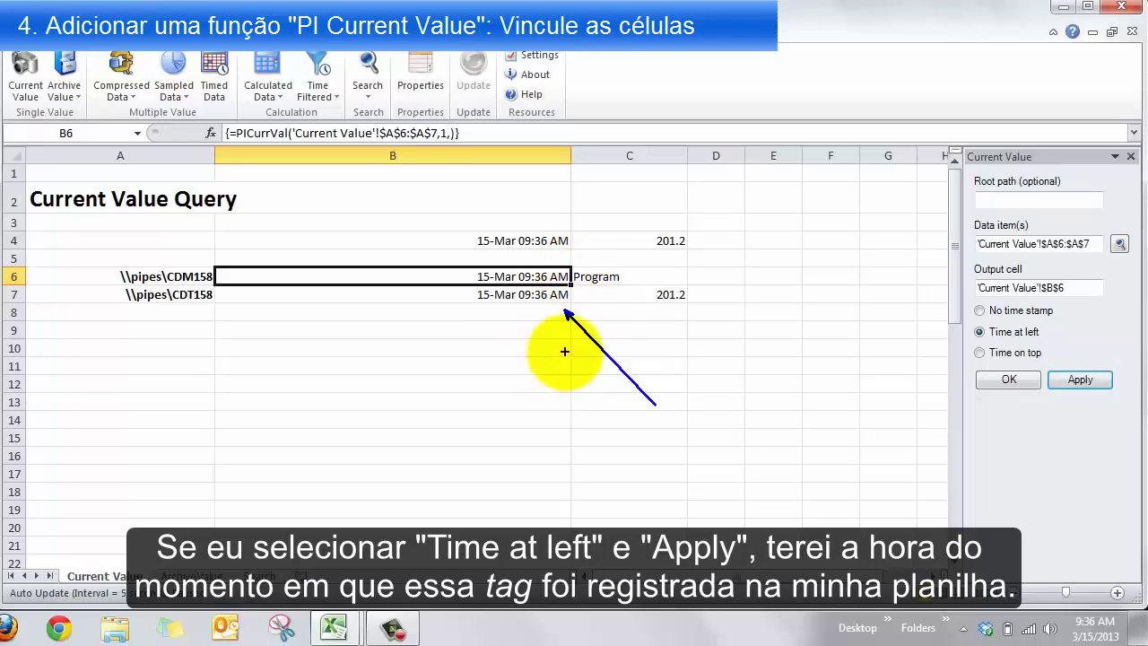
- Change A6's tag from CDM158 to \\pipes\sinusoid, refreshing its result to 1.6
click(184, 277)
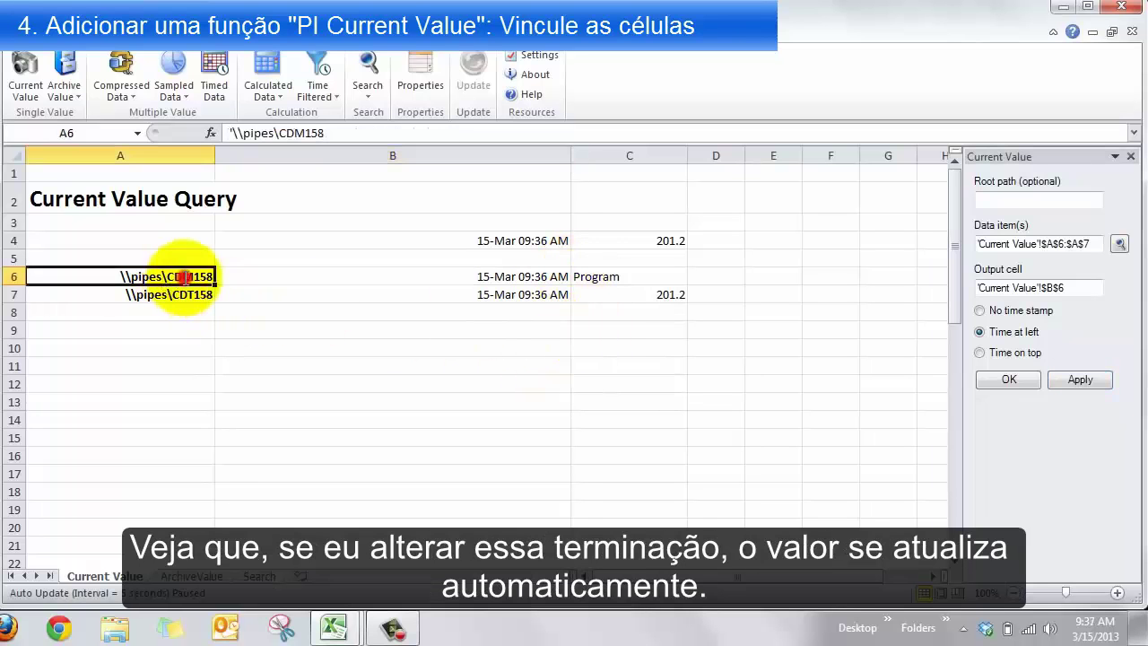
double_click(184, 277)
drag(166, 276, 233, 276)
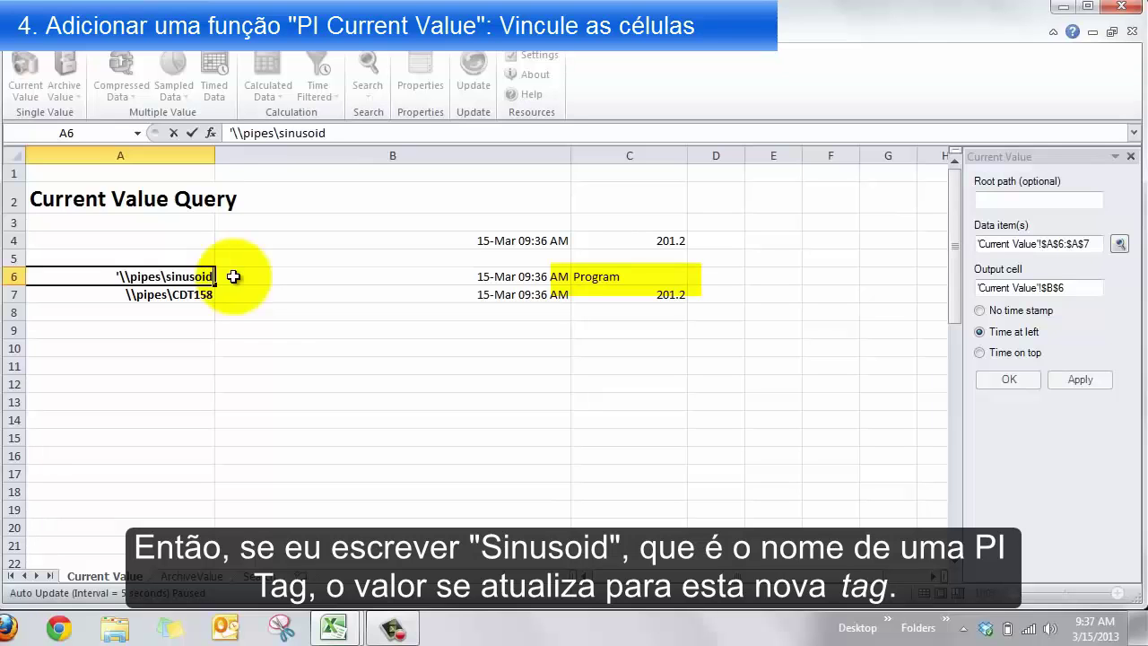
key(Return)
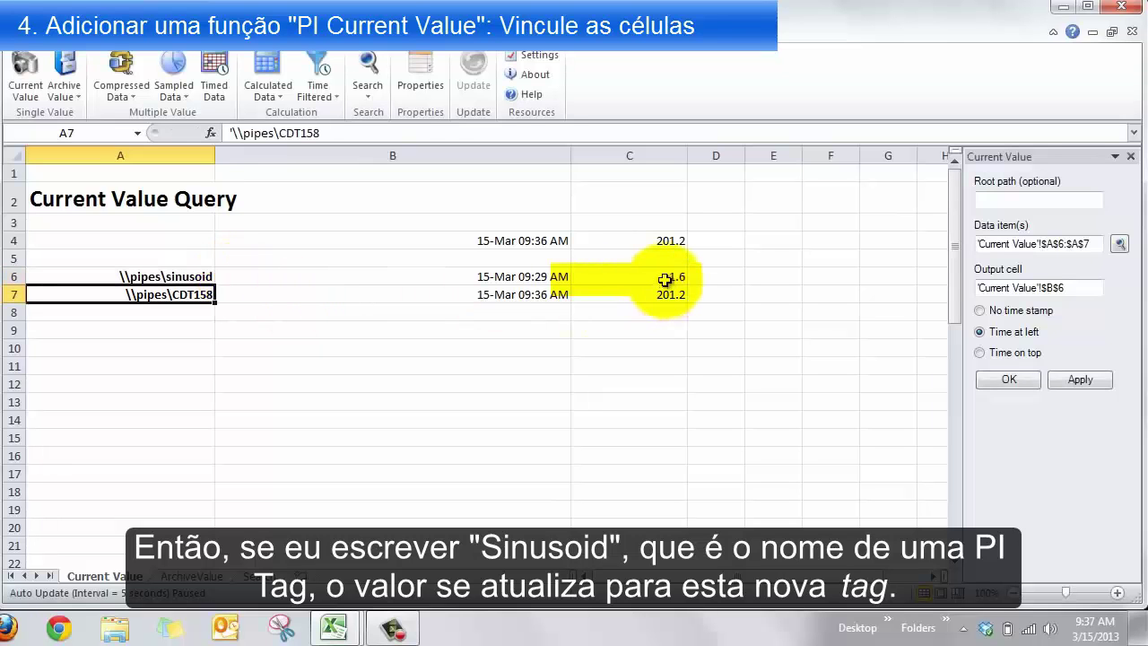
click(639, 278)
double_click(165, 276)
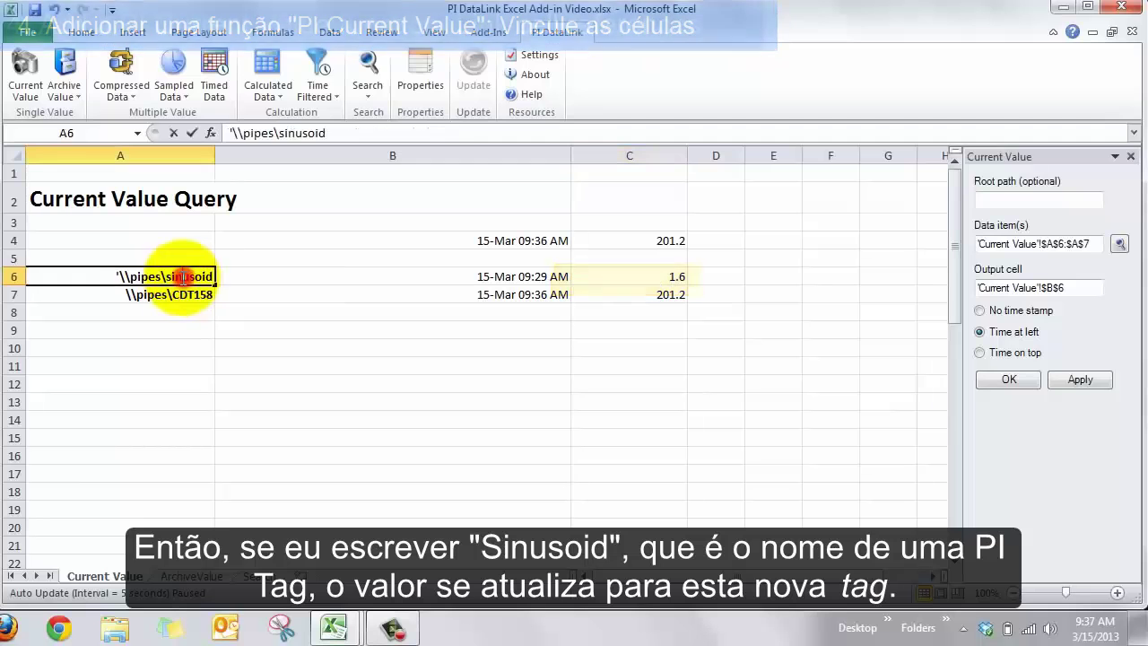
click(153, 328)
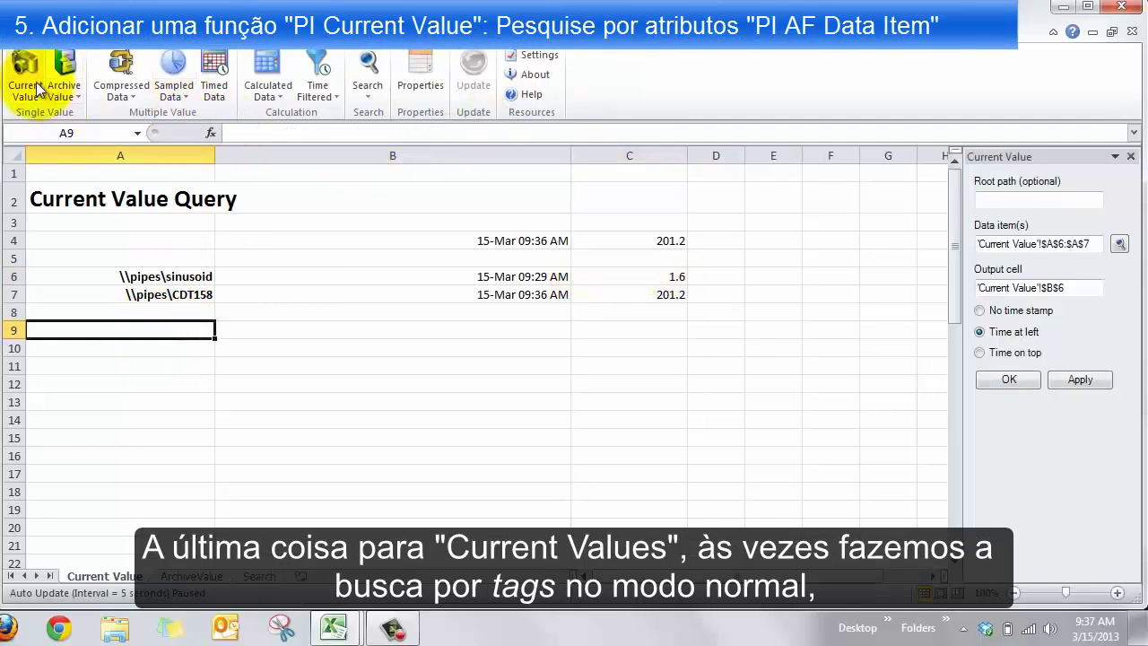
- Insert Humidity, Power Demand (kW) and Power Factor paths from sl3tpiaf01's San Leandro Office element
click(368, 66)
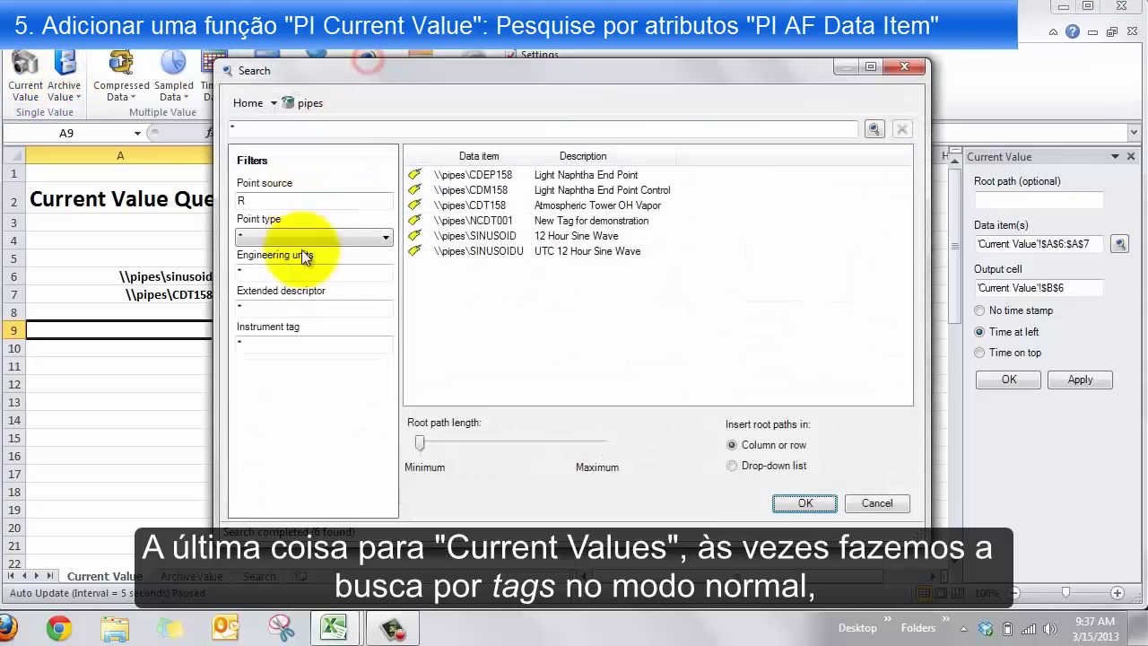
click(248, 102)
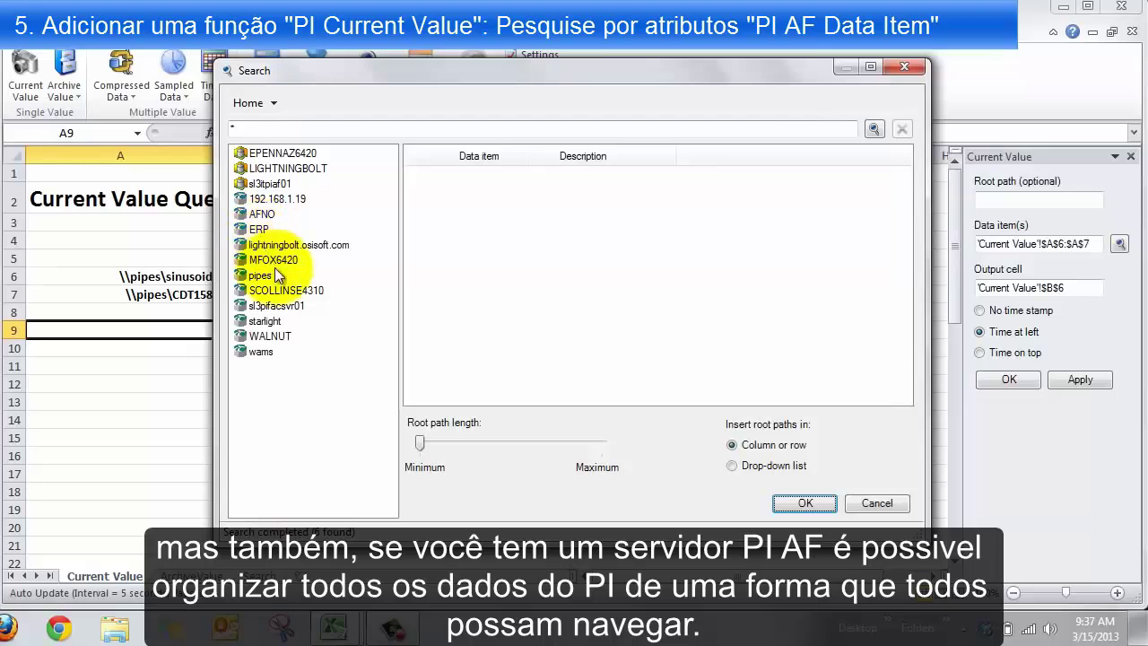
double_click(243, 184)
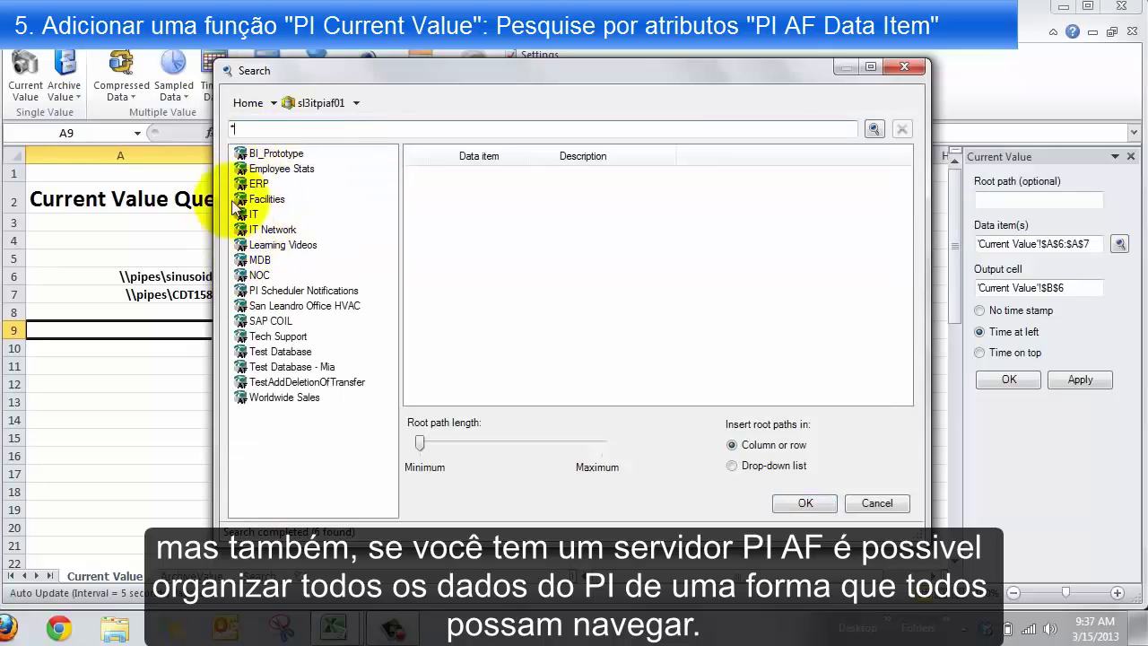
double_click(254, 308)
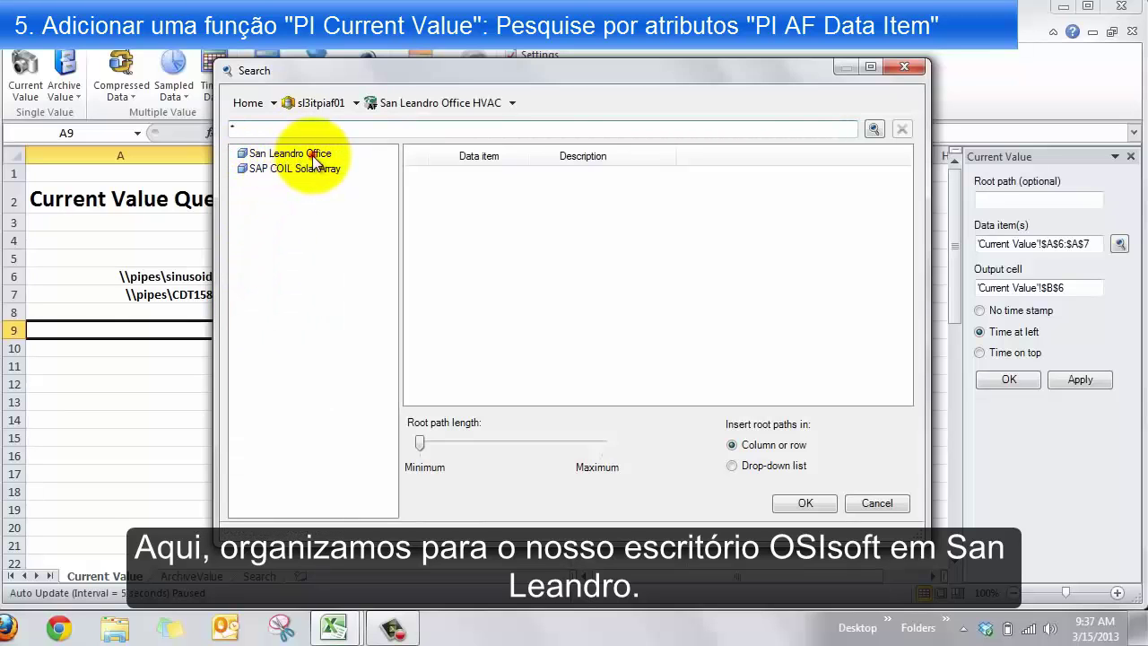
double_click(314, 160)
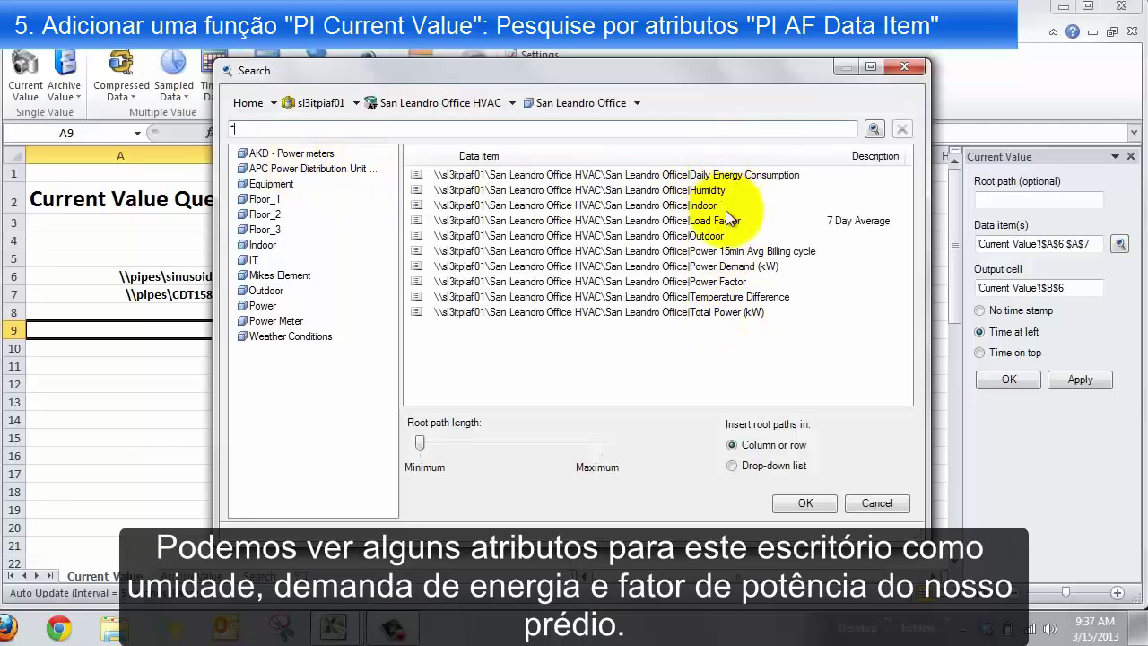
click(708, 190)
ctrl+click(740, 267)
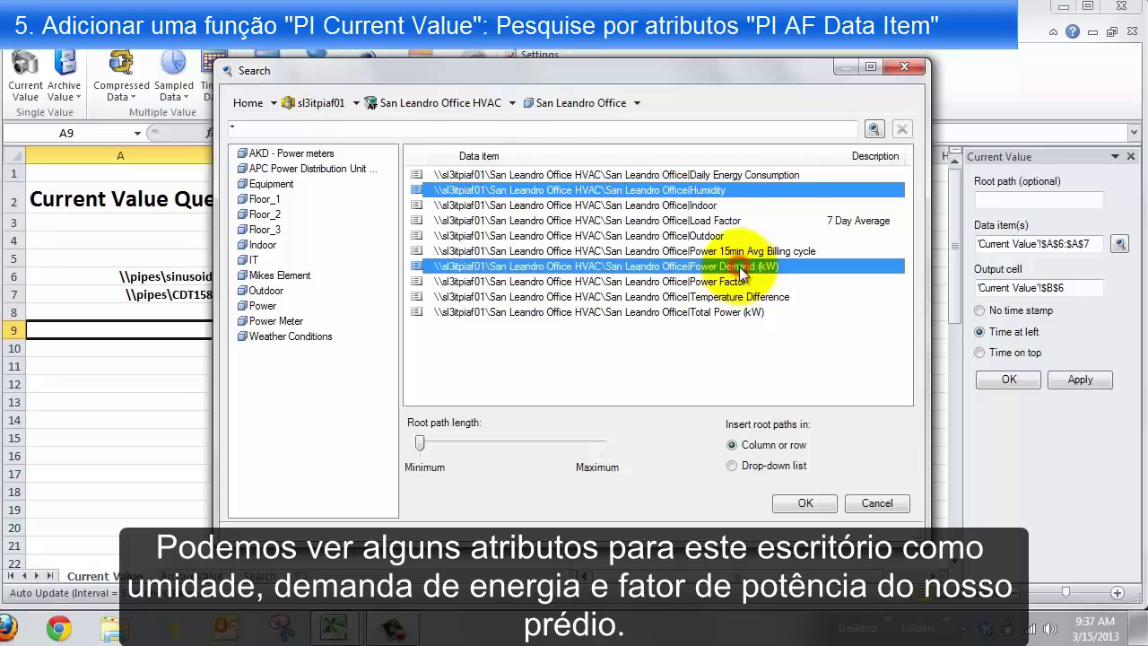
ctrl+click(734, 283)
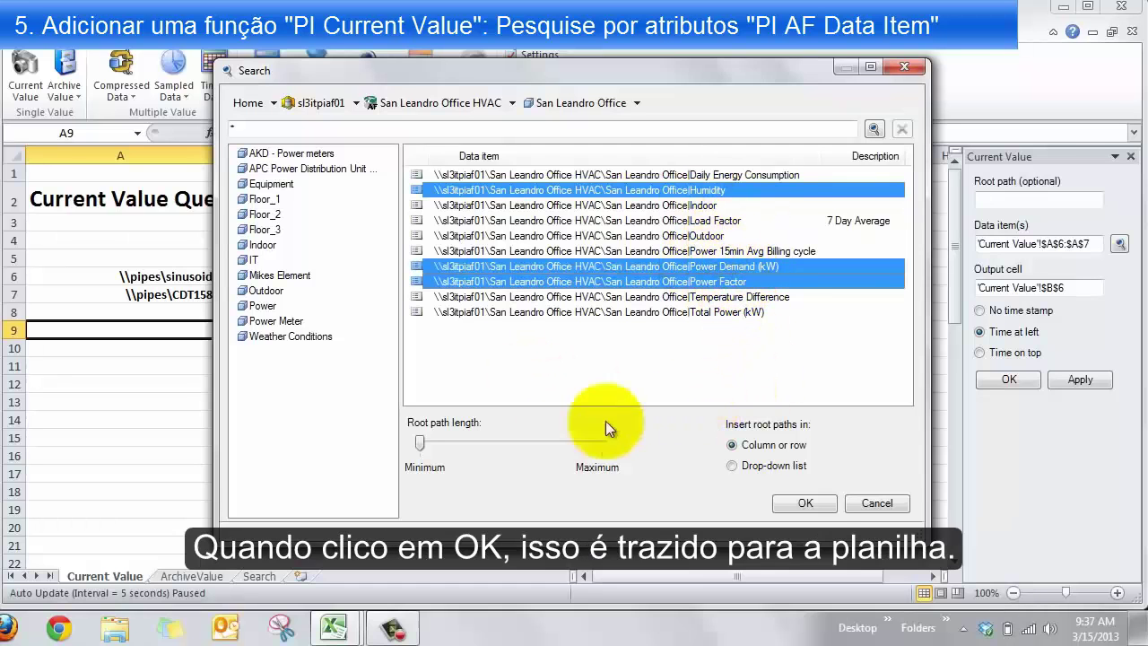
click(813, 505)
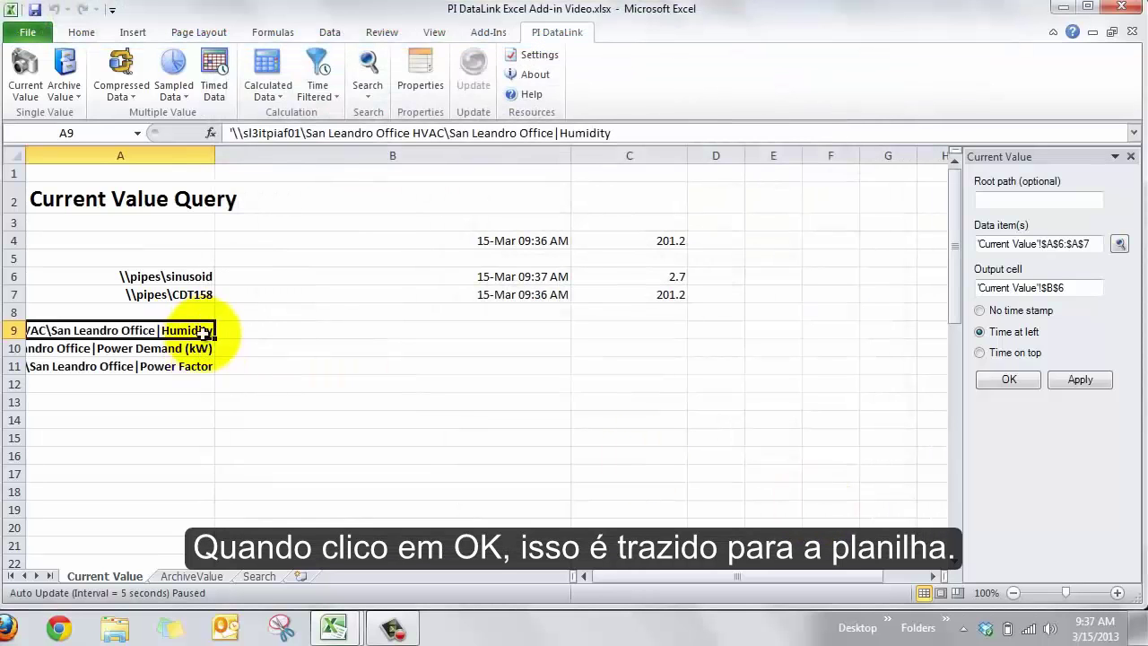
- Right-align the attribute paths in A9:A11 and close the Current Value pane
drag(186, 331, 188, 363)
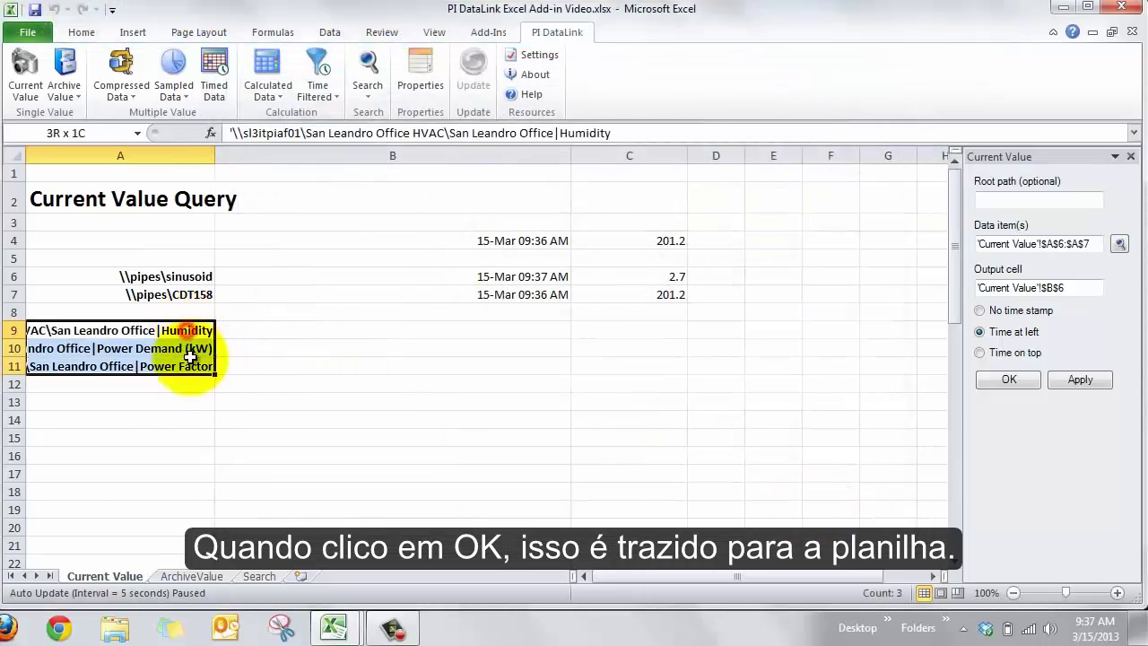
click(80, 32)
click(340, 87)
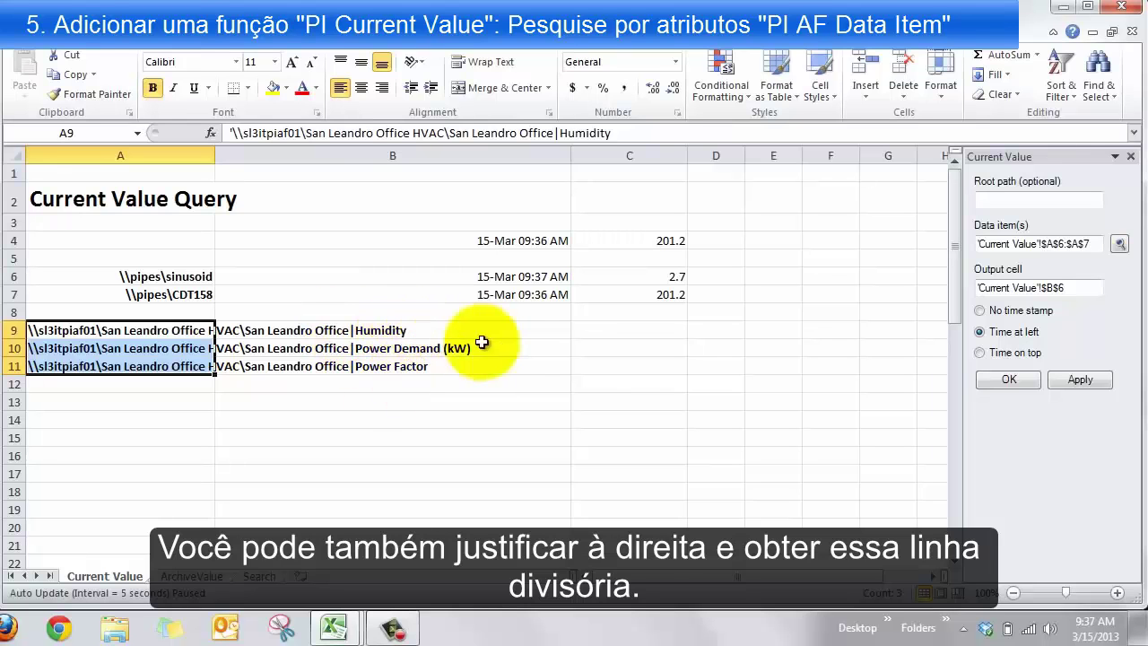
click(382, 90)
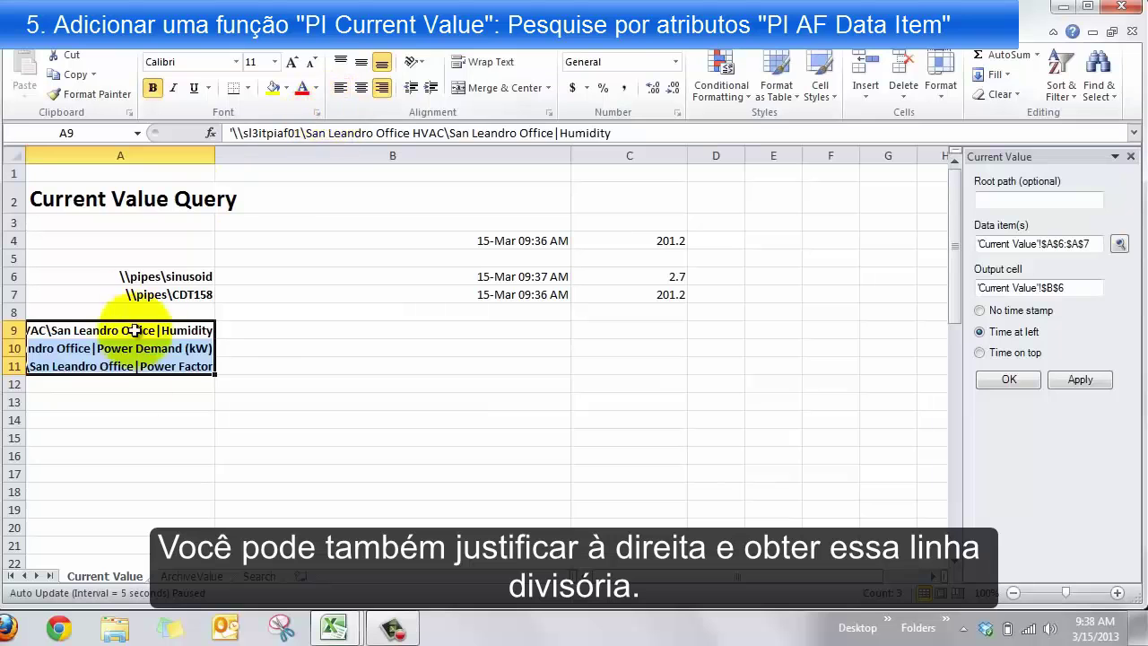
click(260, 332)
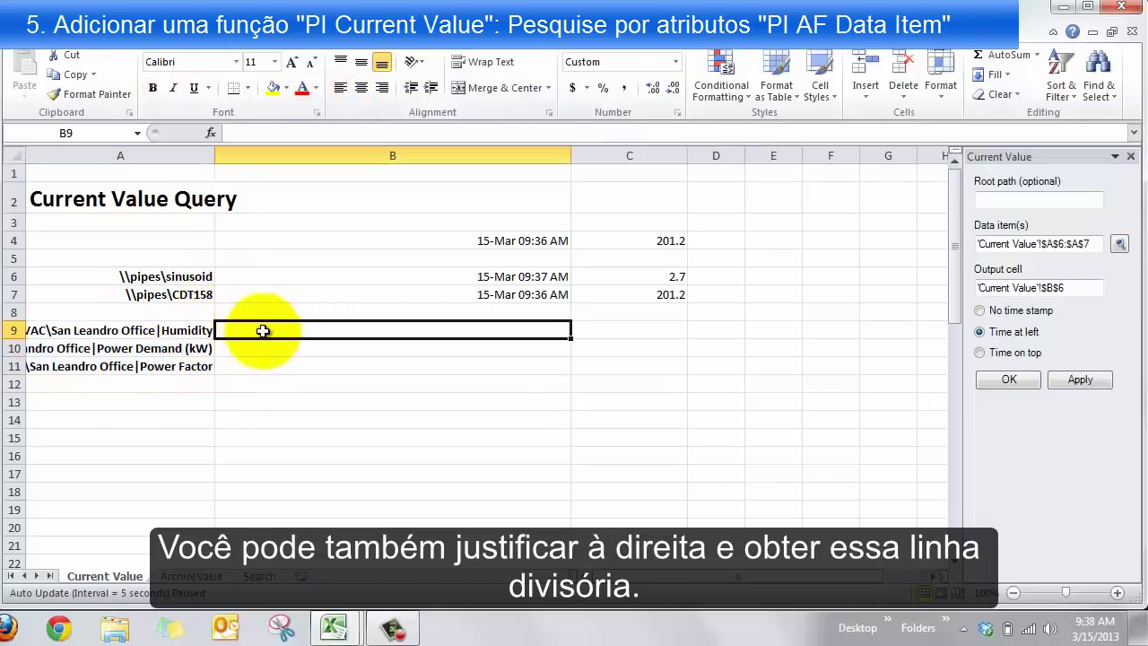
click(1128, 157)
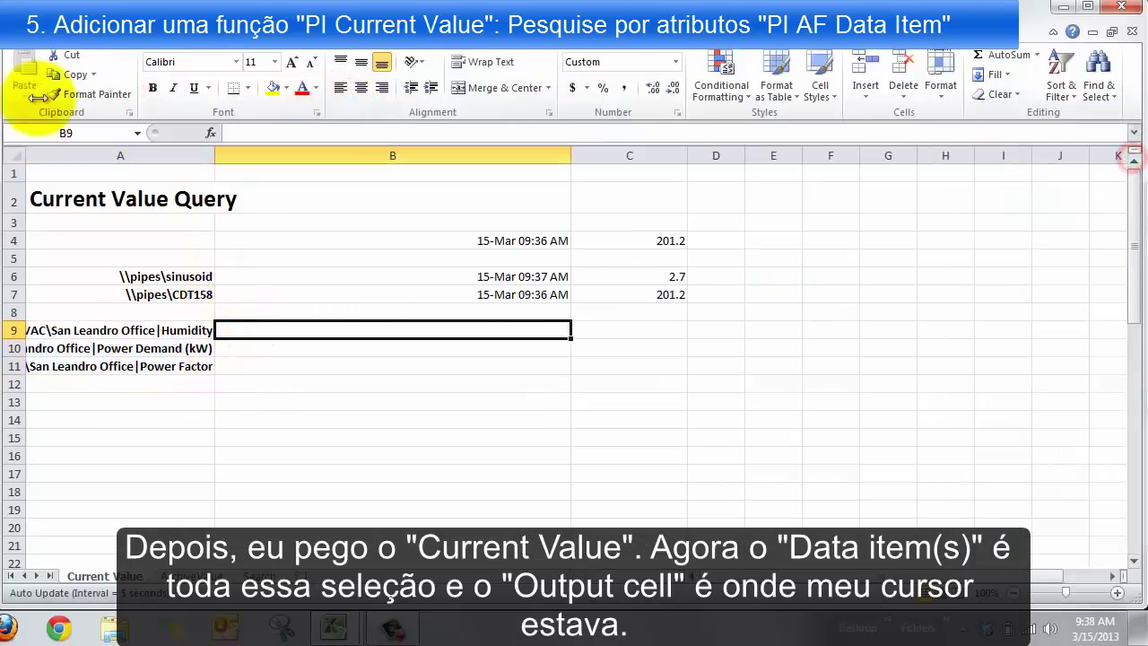
- Query A9:A11 into B9 with timestamps at left, returning 86.0, 214.4 and 95.1
scroll(18, 85, down, 8)
click(19, 73)
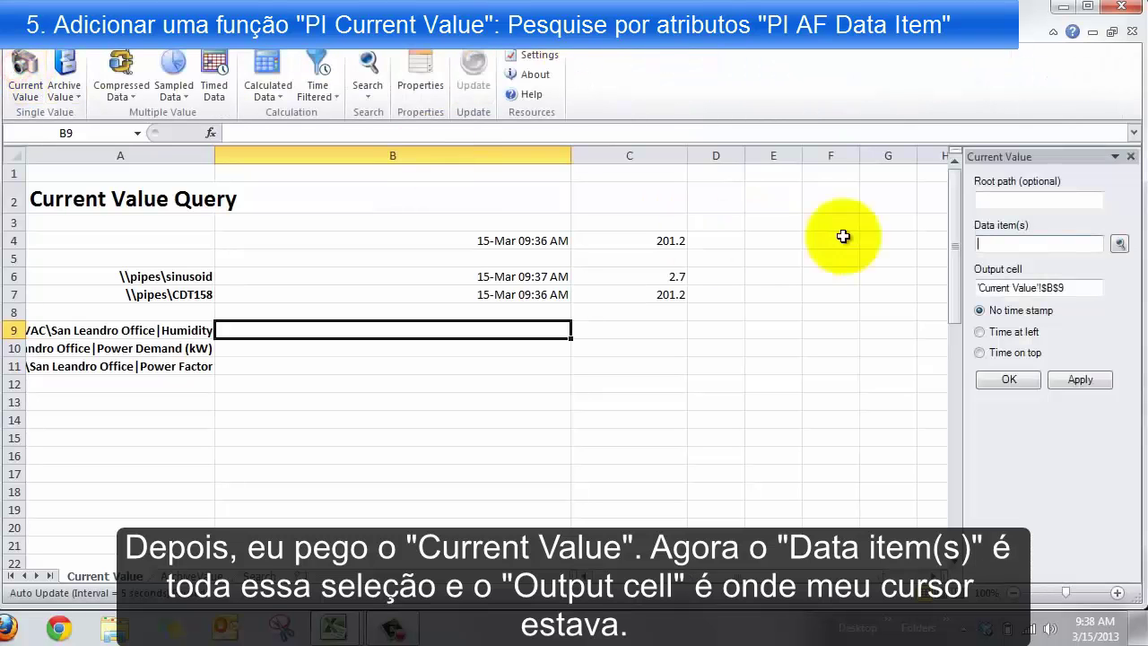
click(1005, 243)
drag(167, 330, 159, 369)
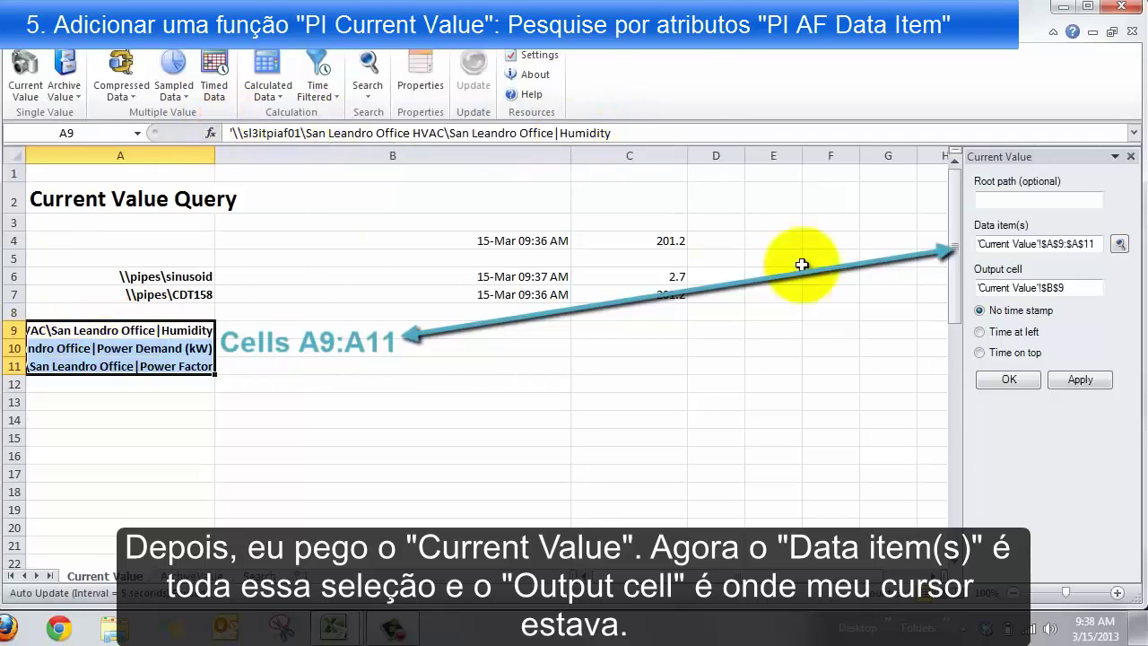
click(1079, 379)
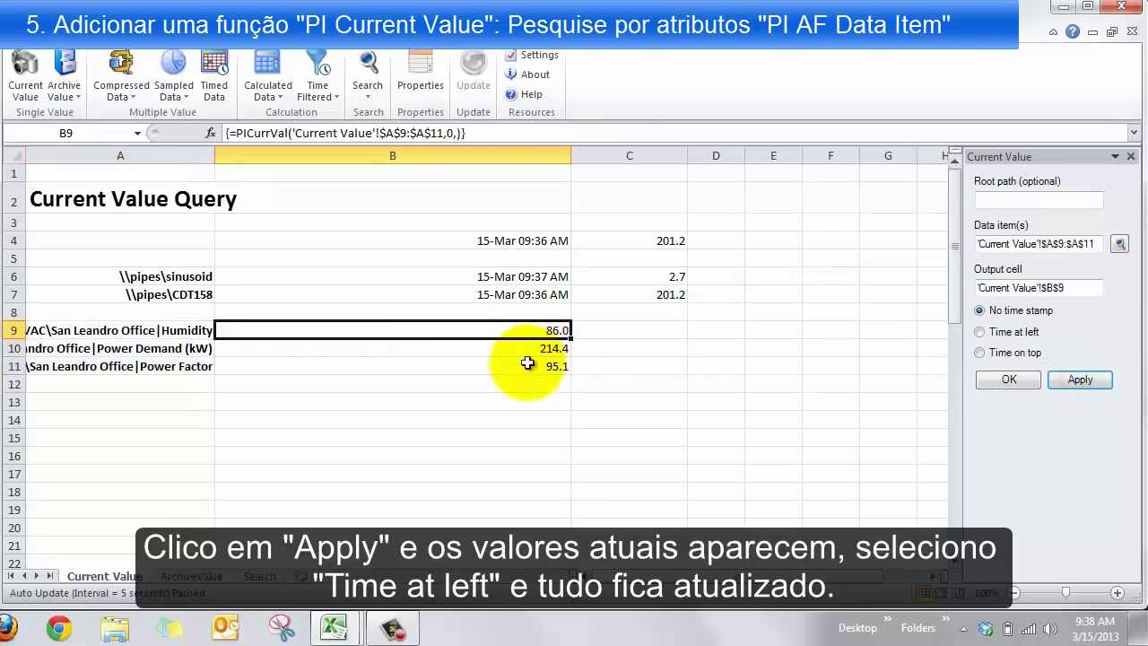
click(1022, 333)
click(1077, 378)
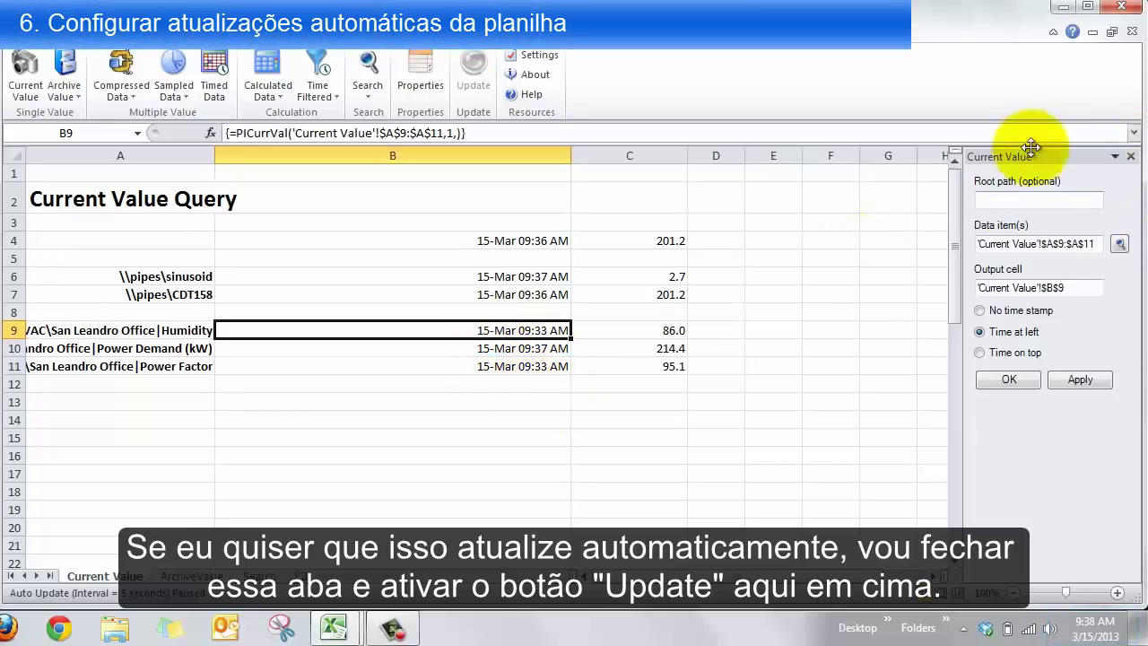
- Enable PI DataLink Auto Update so CDT158 values in C4 and C7 refresh every 5 seconds
click(1132, 156)
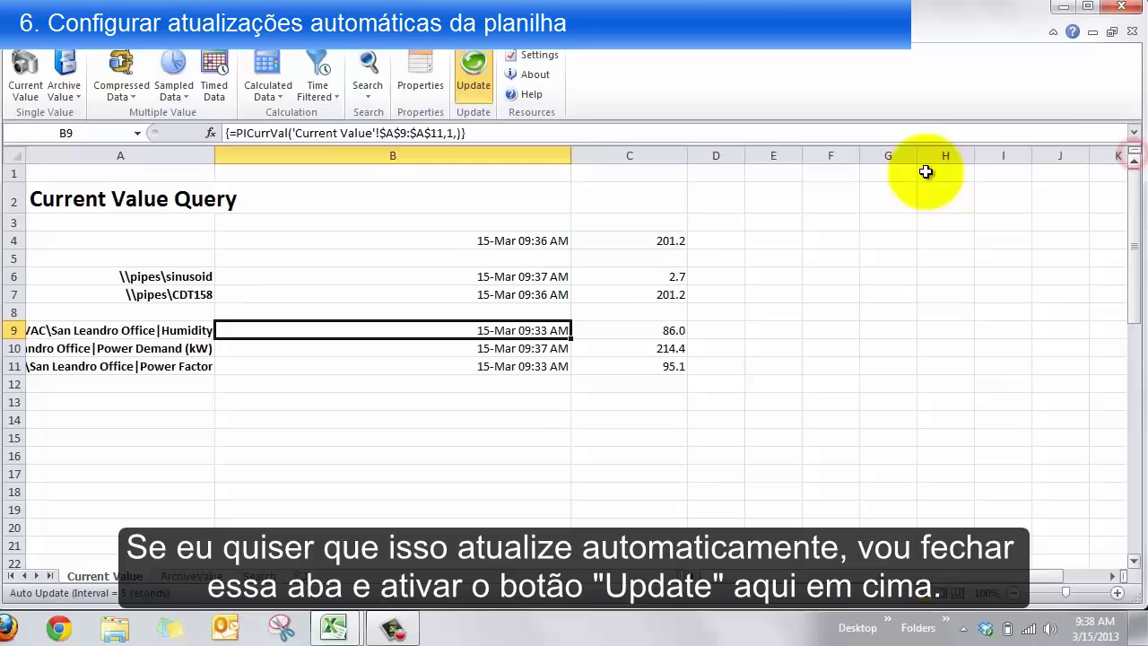
click(475, 81)
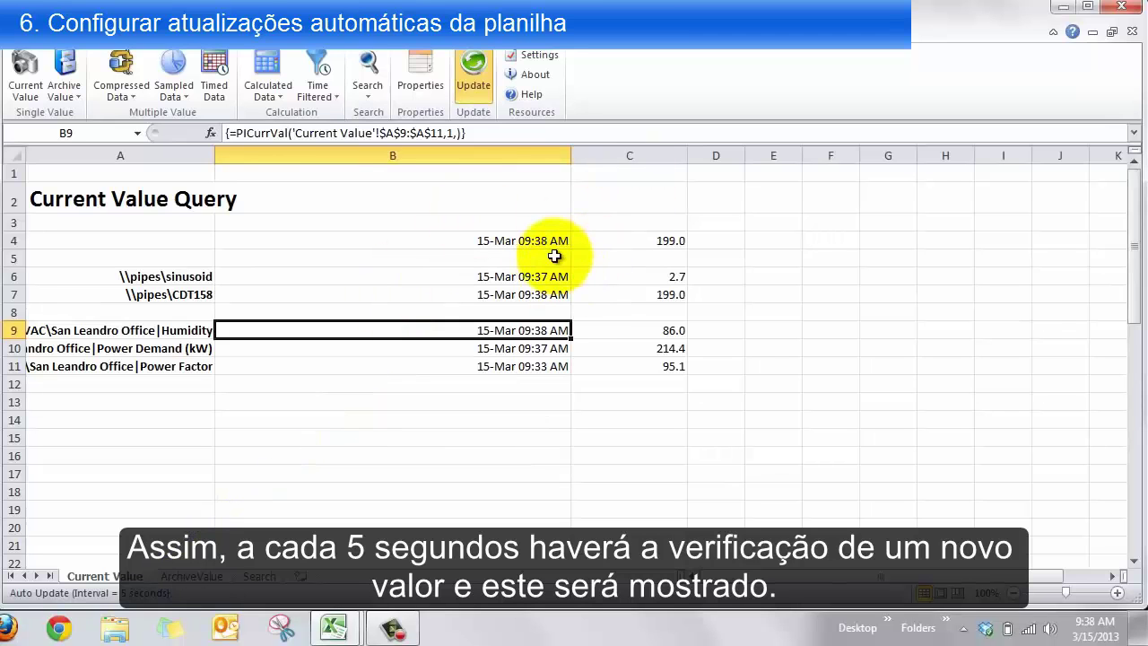
click(482, 414)
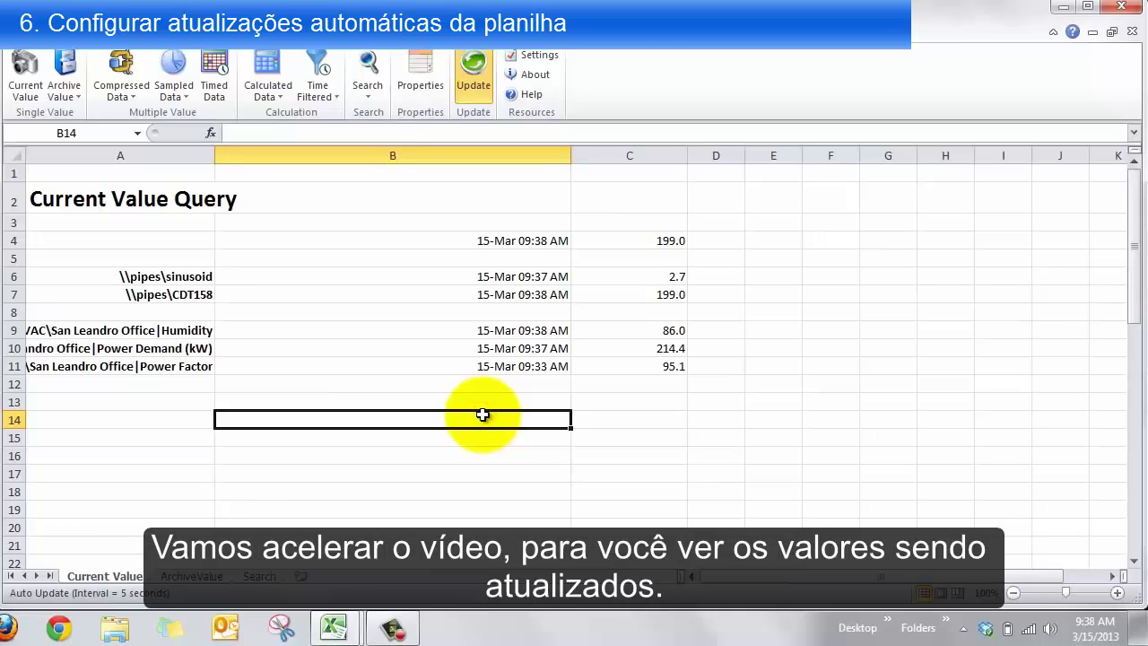